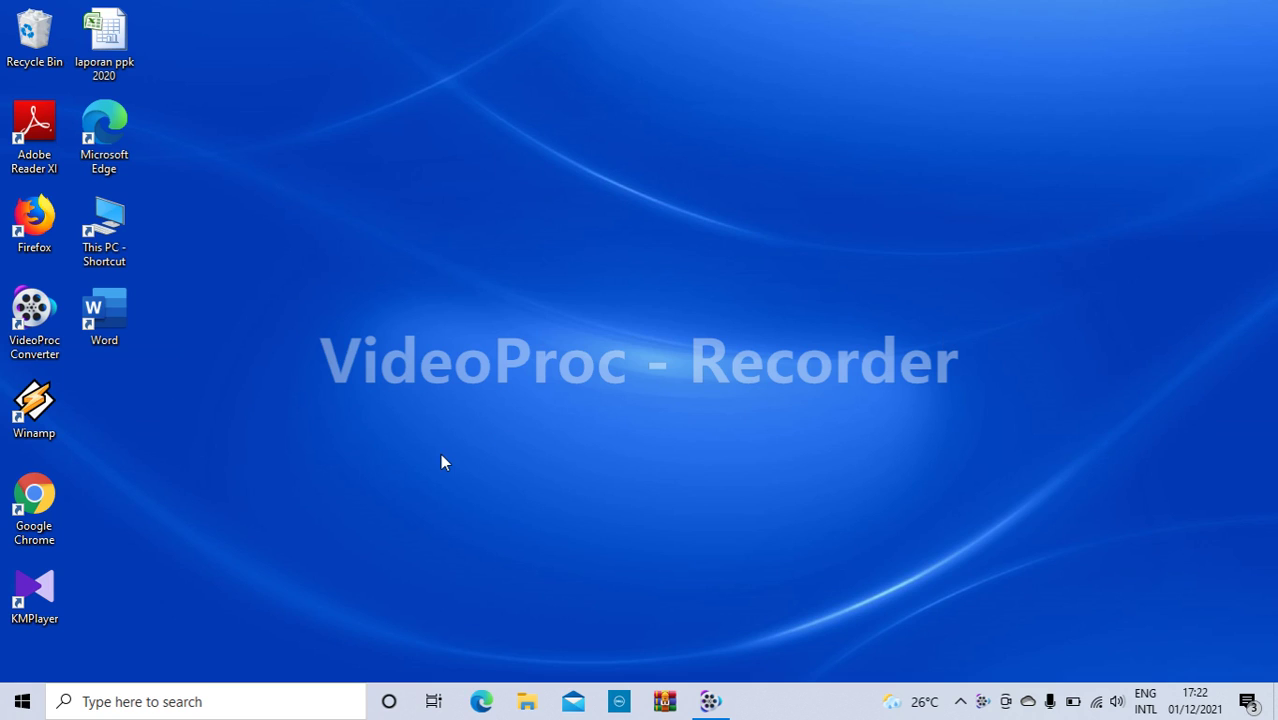
# Step: Open Google Chrome and go to the g-Sinjab login page at nusatenggaratimurprov.sinjab.info/login
pyautogui.click(40, 497)
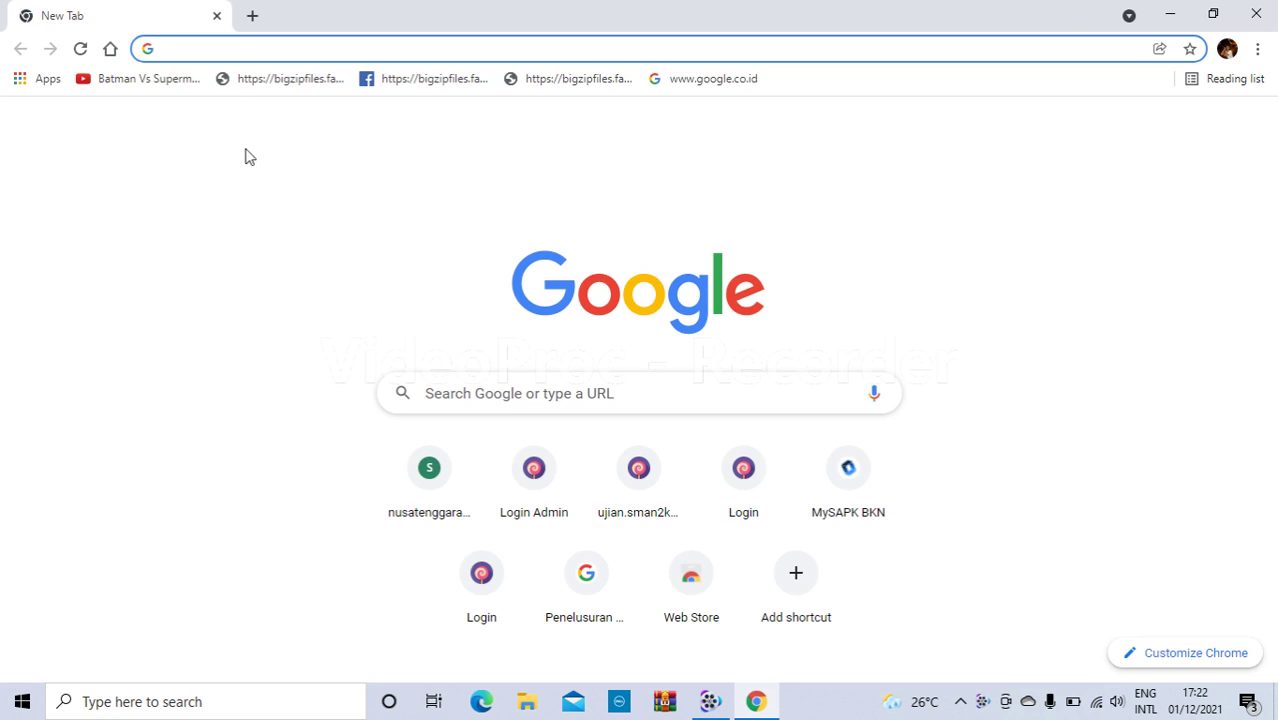
pyautogui.click(229, 56)
pyautogui.write('nus')
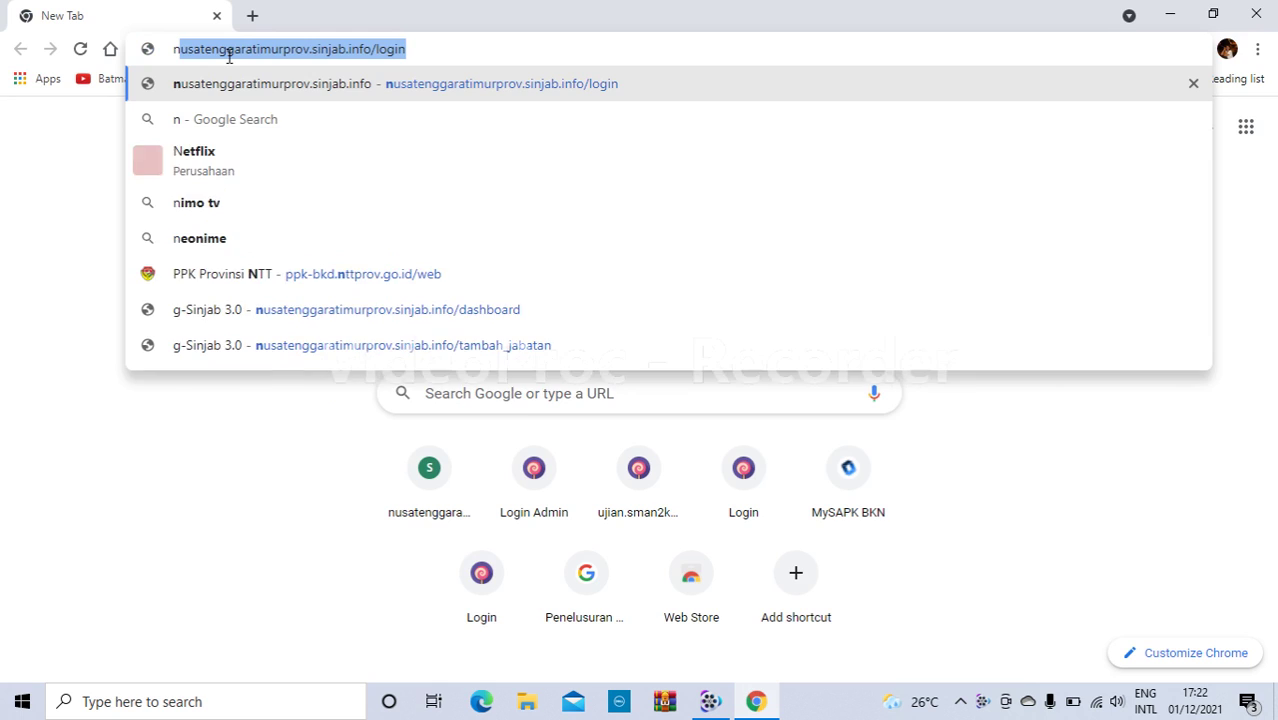
pyautogui.write('ateng')
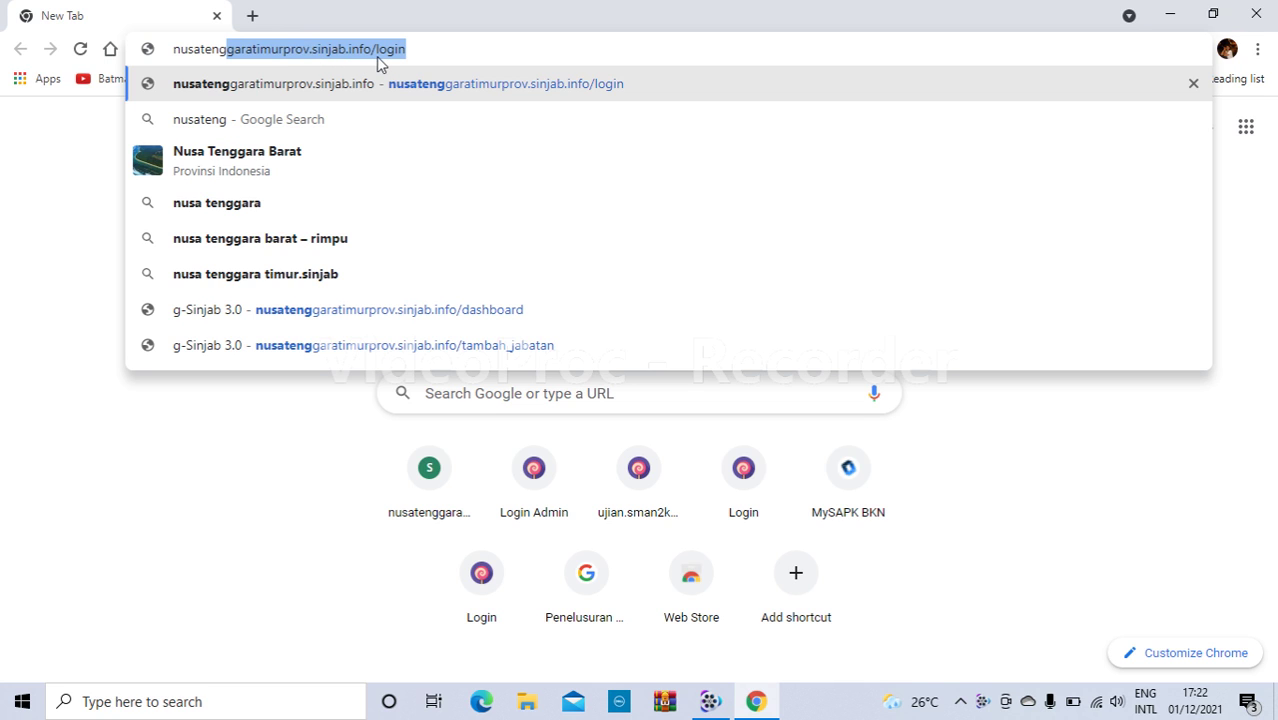
pyautogui.press('Return')
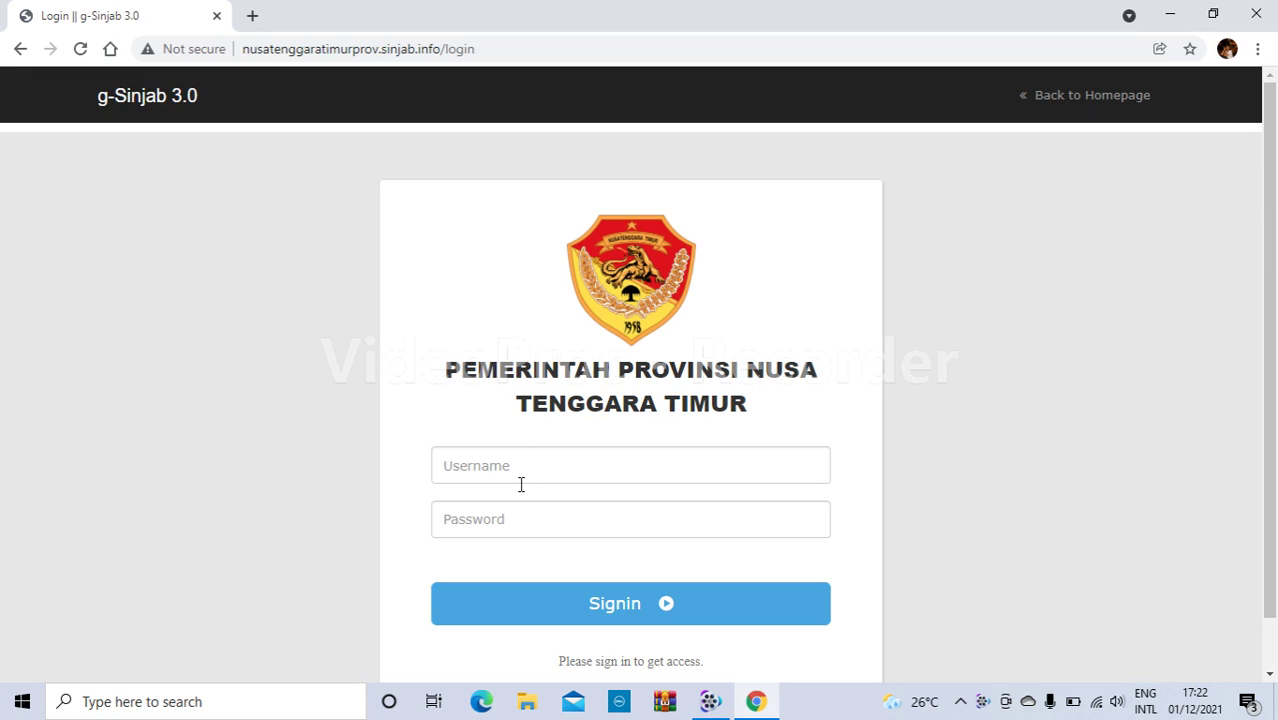
# Step: Sign in to g-Sinjab with the school account's saved username and the account password
pyautogui.click(519, 473)
pyautogui.click(479, 508)
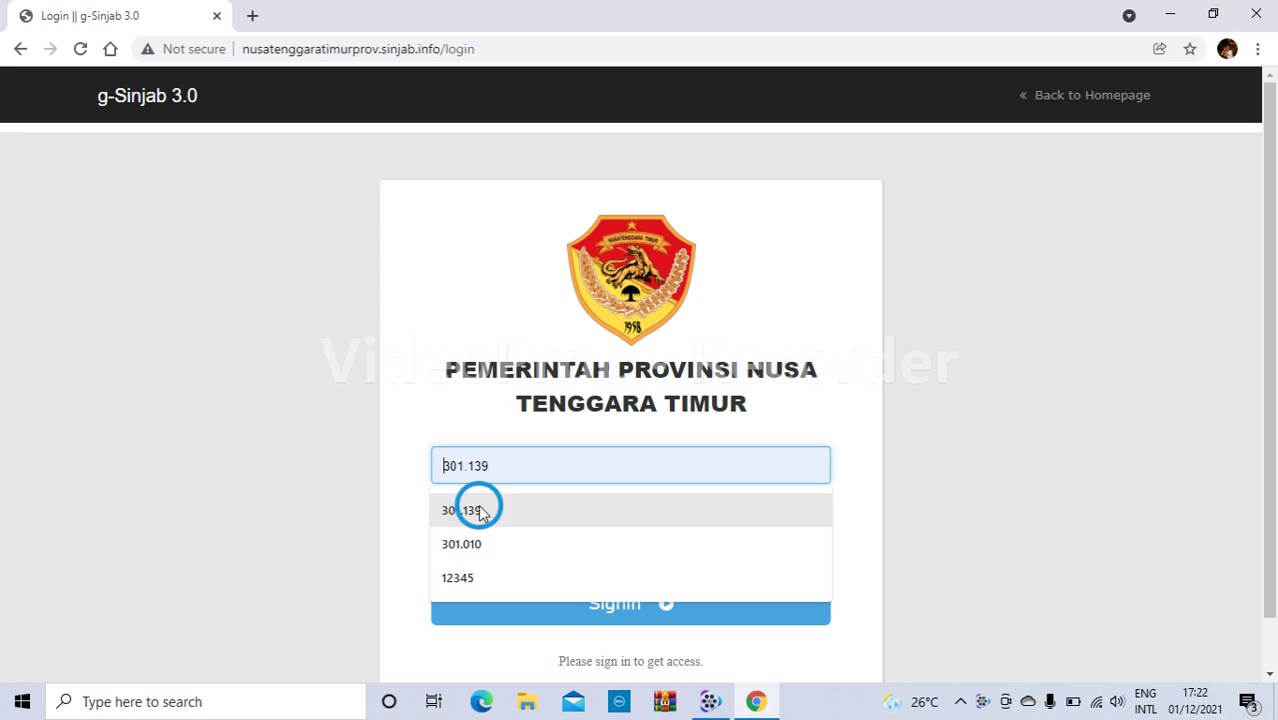
pyautogui.click(479, 520)
pyautogui.write('•')
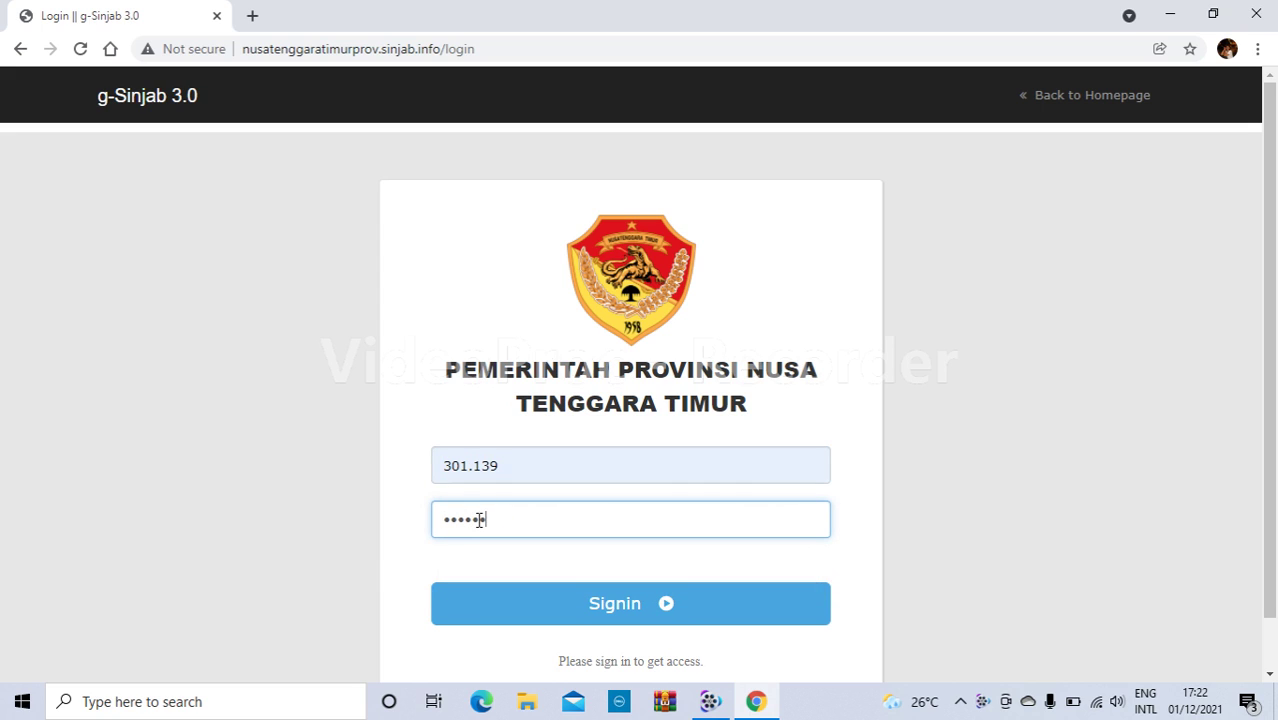
pyautogui.write('••••••')
pyautogui.click(610, 610)
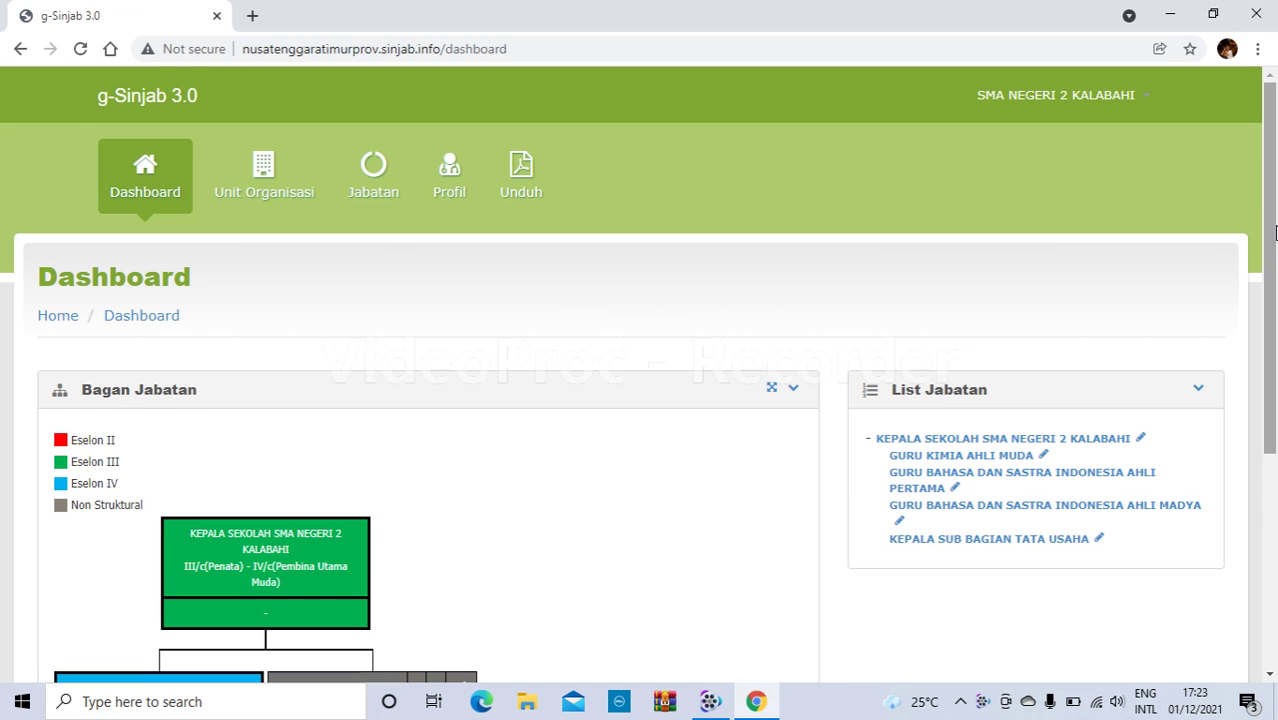
# Step: Start a new position under KEPALA SUB BAGIAN TATA USAHA, with unit SUB BAGIAN TATA USAHA and type Jabatan Pelaksana
pyautogui.moveTo(1272, 228); pyautogui.dragTo(1268, 428)
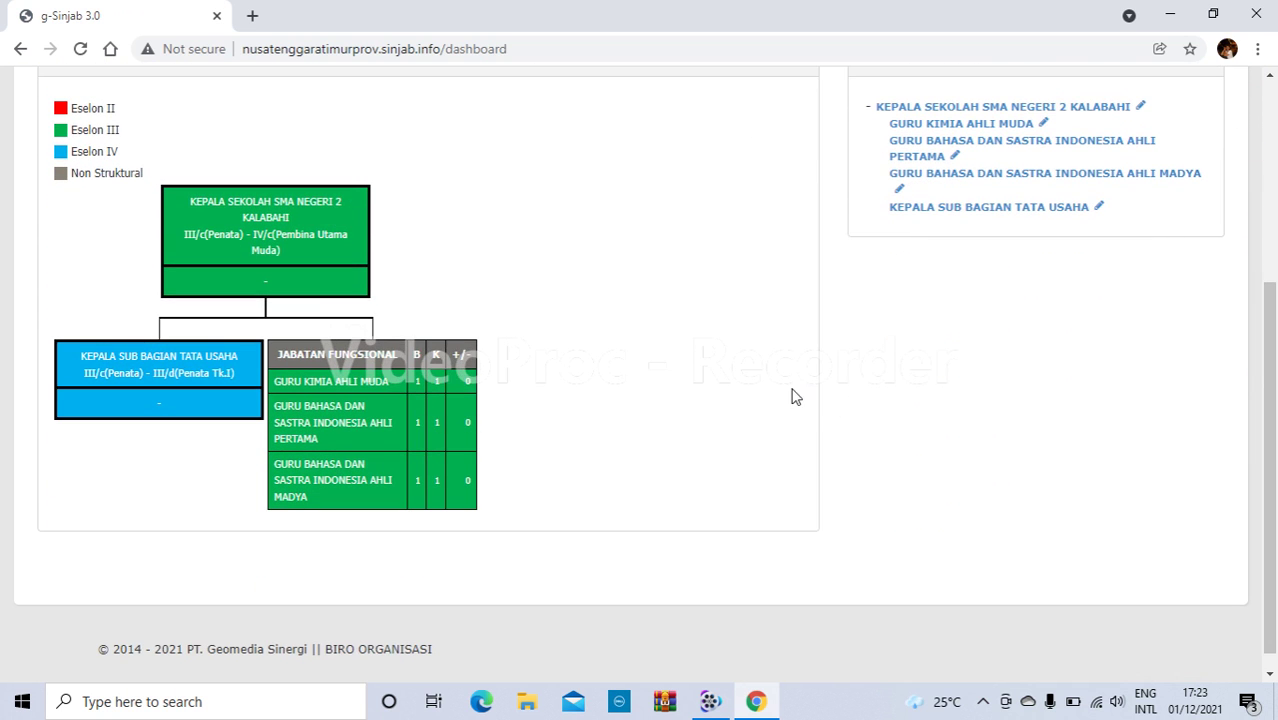
pyautogui.click(1271, 304)
pyautogui.moveTo(1271, 304); pyautogui.dragTo(1274, 95)
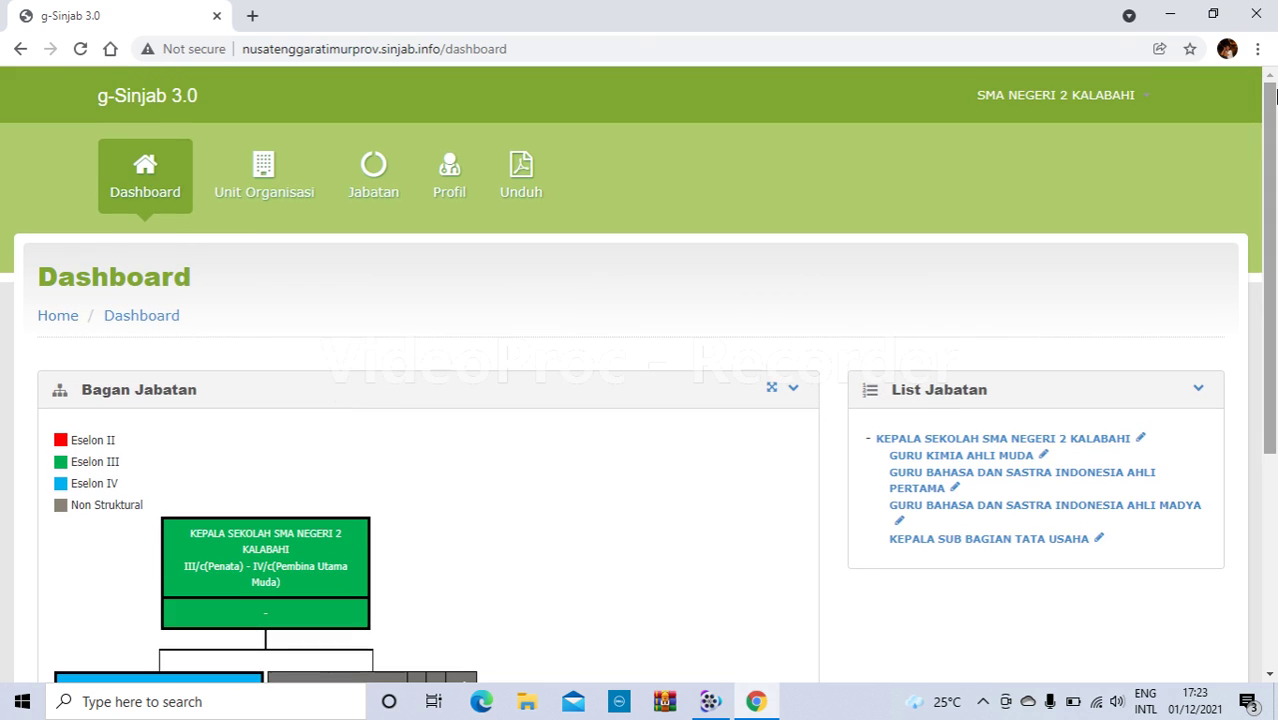
pyautogui.click(388, 173)
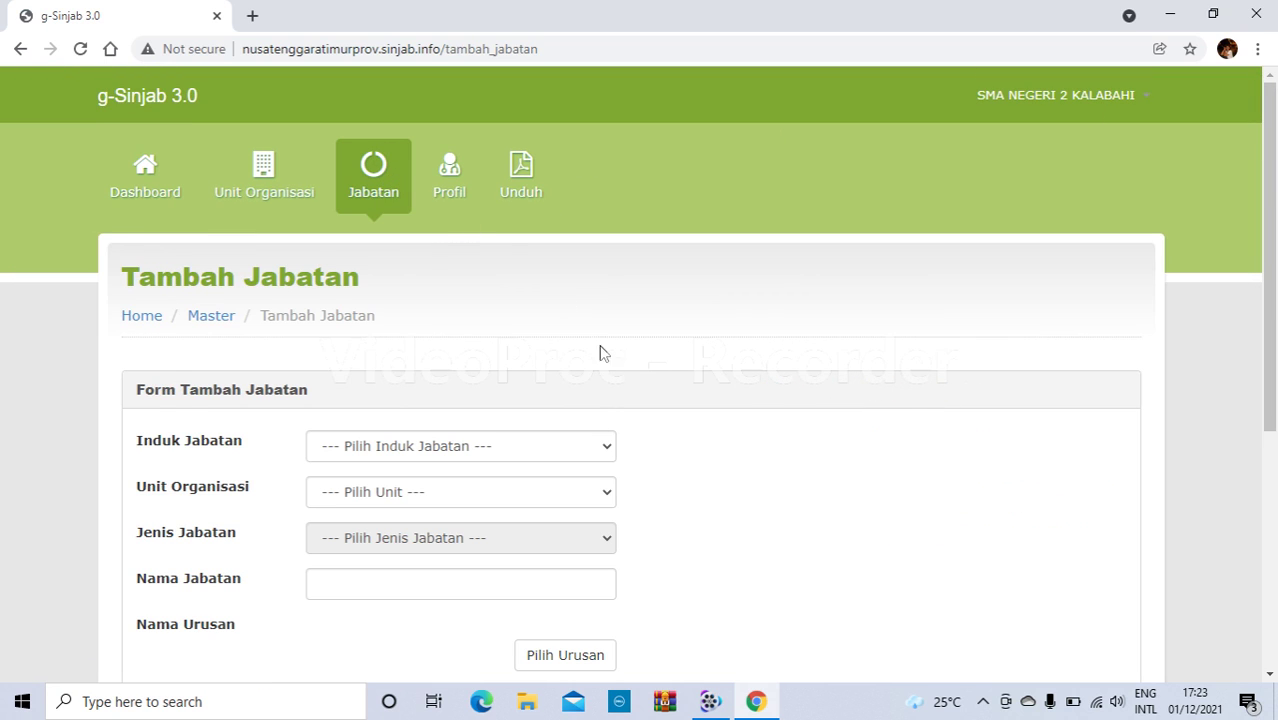
pyautogui.click(604, 452)
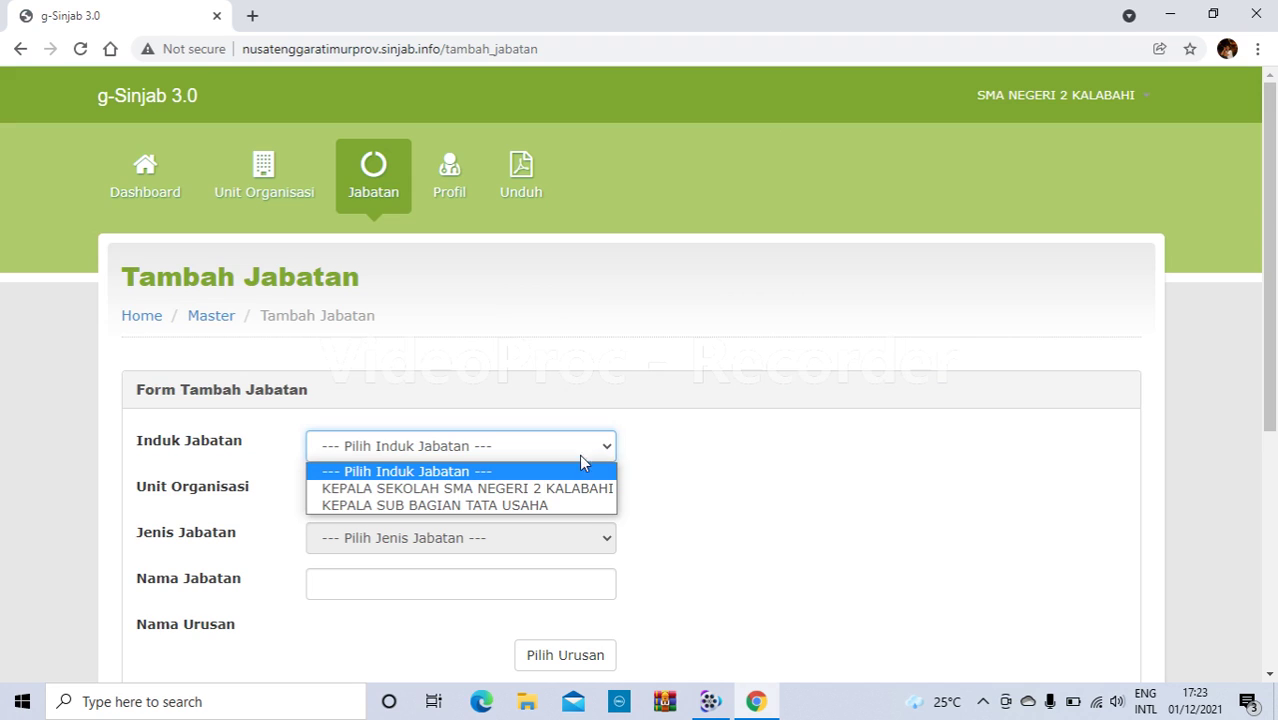
pyautogui.click(504, 511)
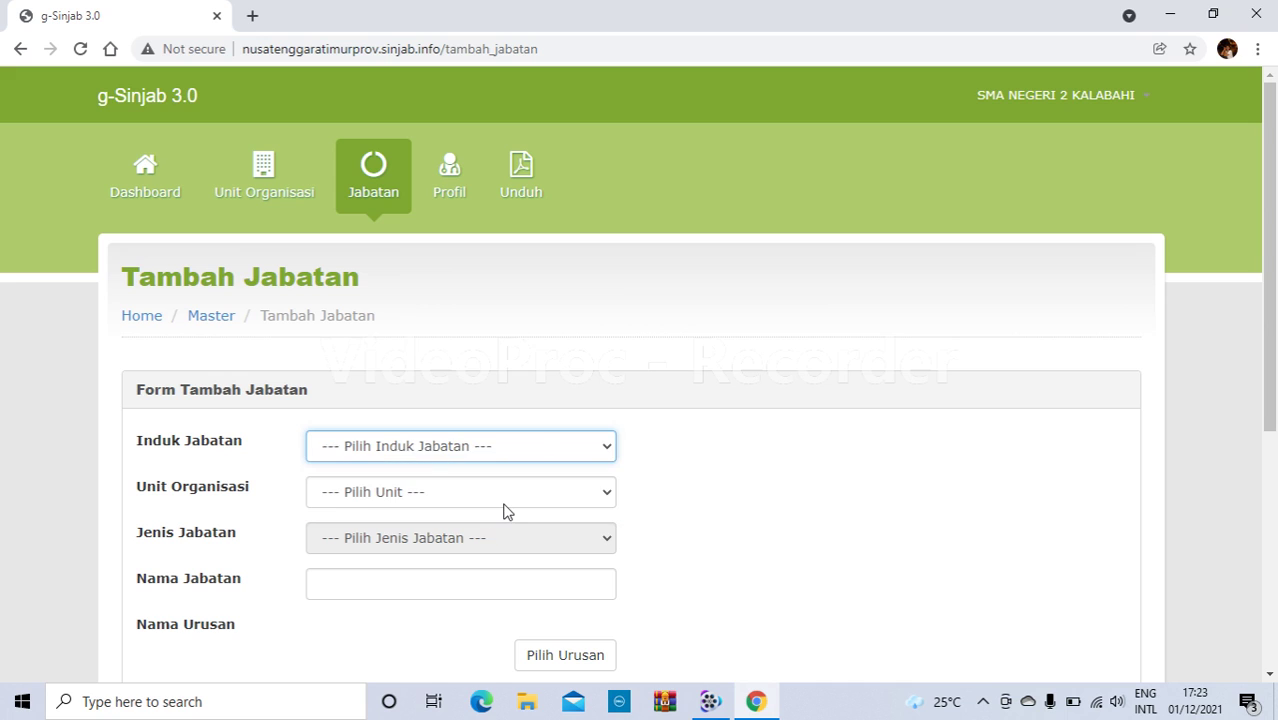
pyautogui.click(603, 492)
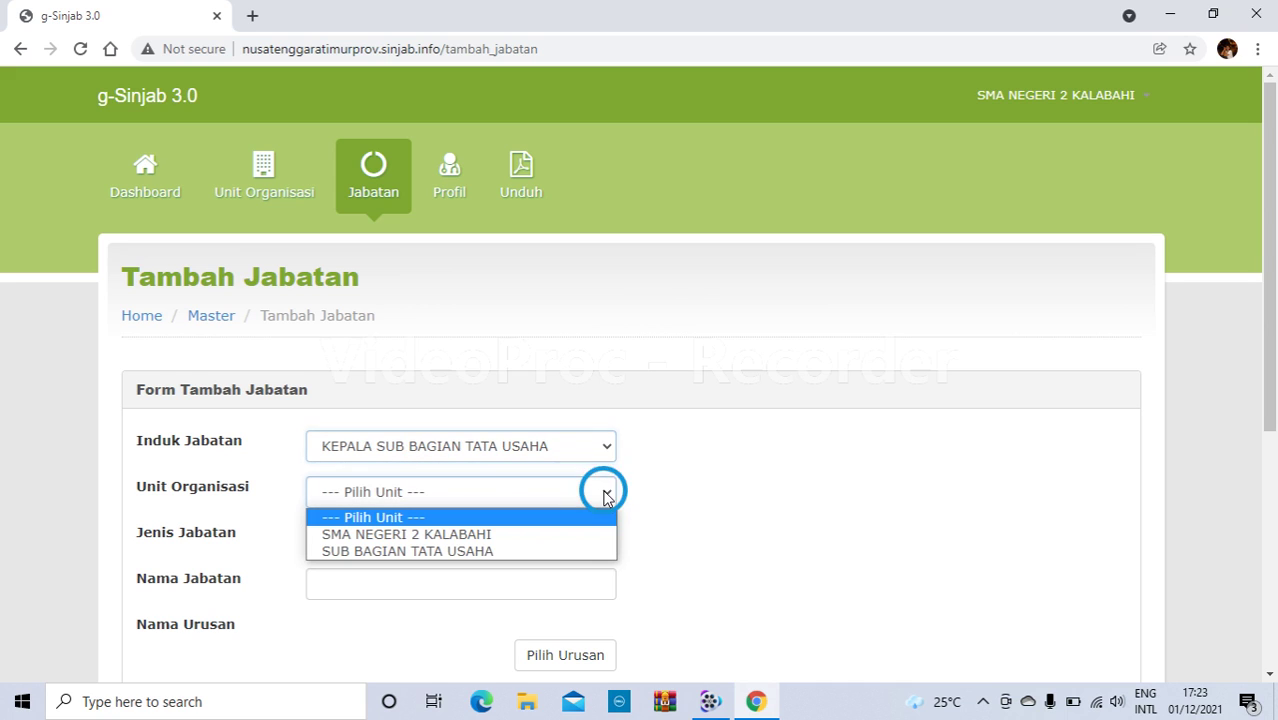
pyautogui.click(487, 552)
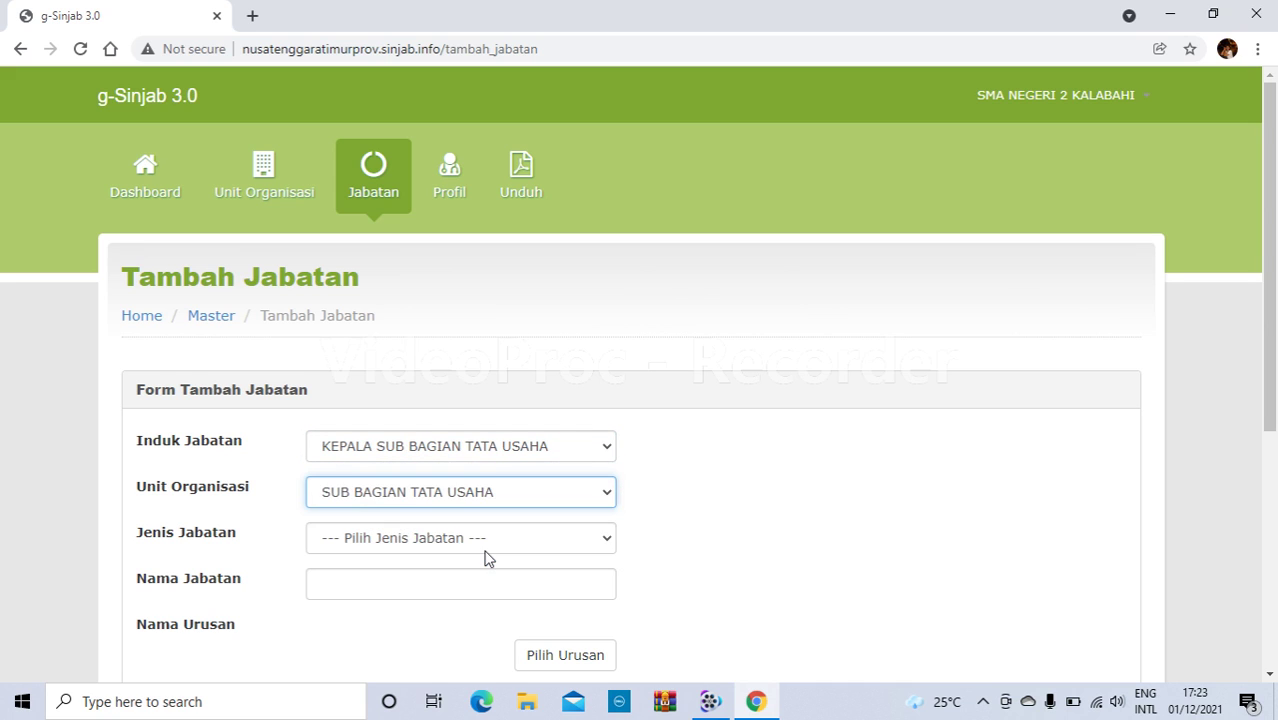
pyautogui.click(604, 540)
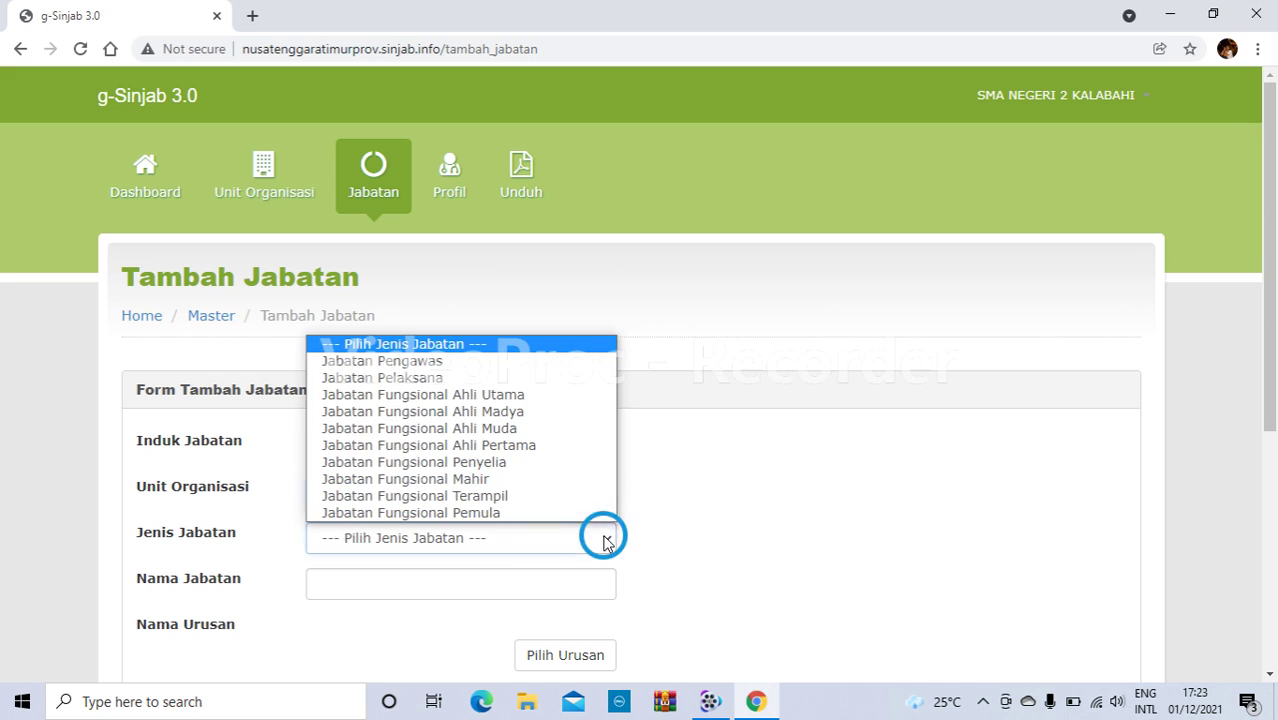
pyautogui.click(447, 389)
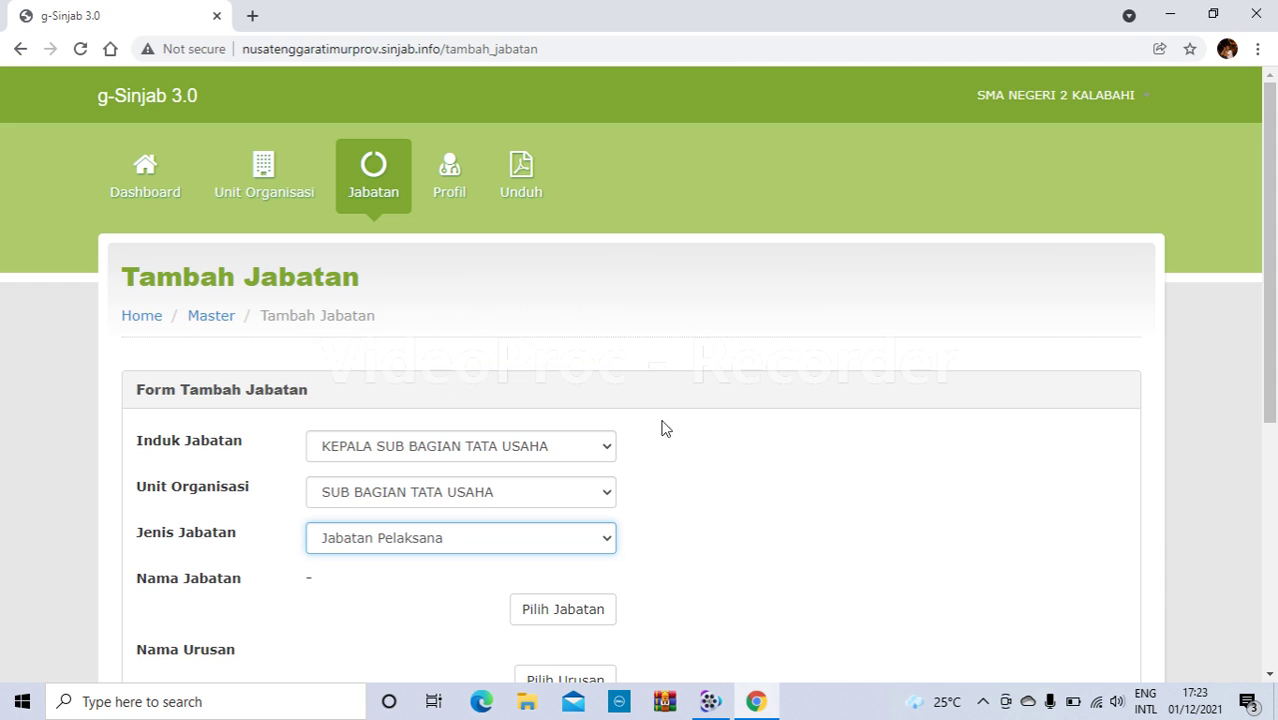
# Step: Open the selection form for the position name, list the PENDIDIKAN positions and place the cursor in the search field
pyautogui.moveTo(1267, 308); pyautogui.dragTo(1272, 465)
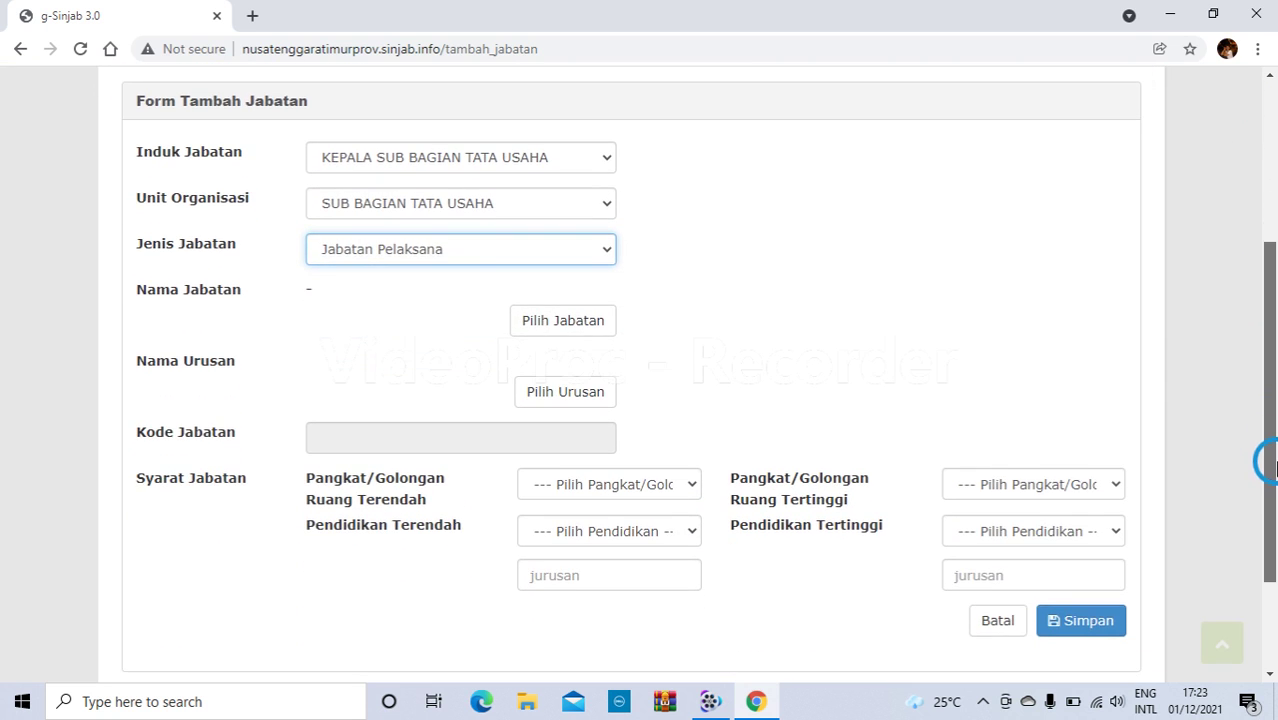
pyautogui.click(575, 332)
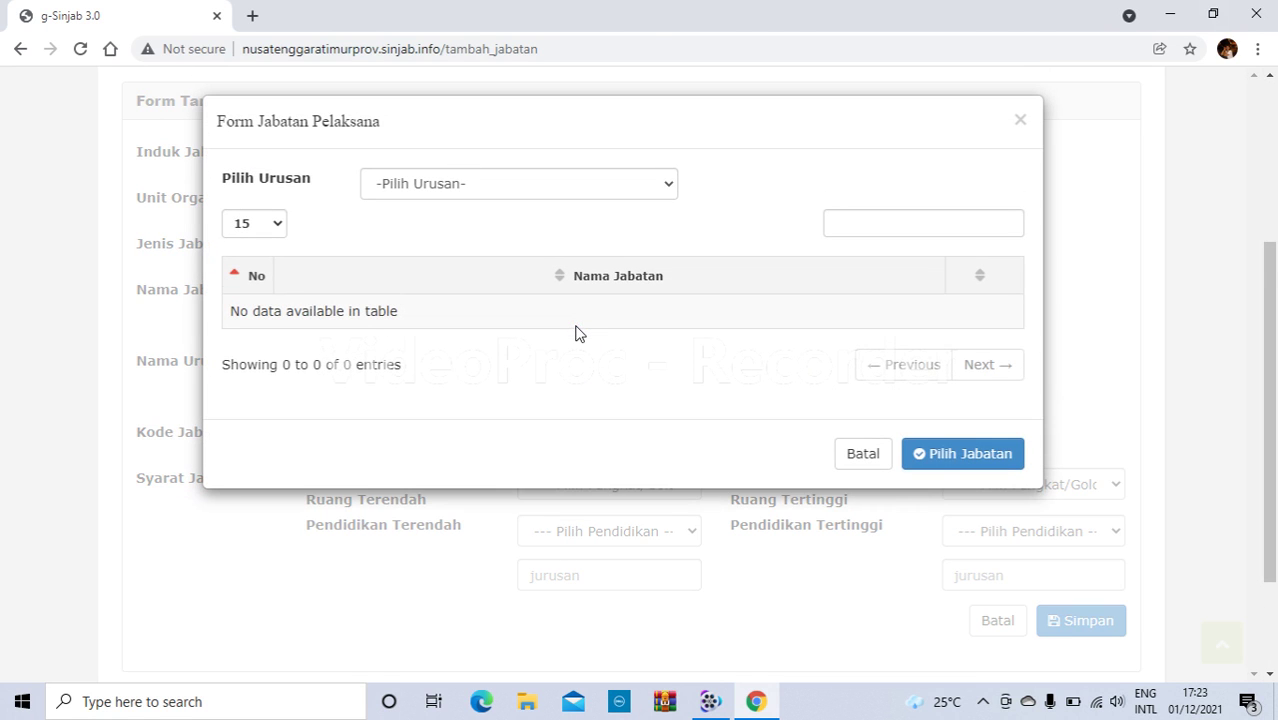
pyautogui.click(671, 186)
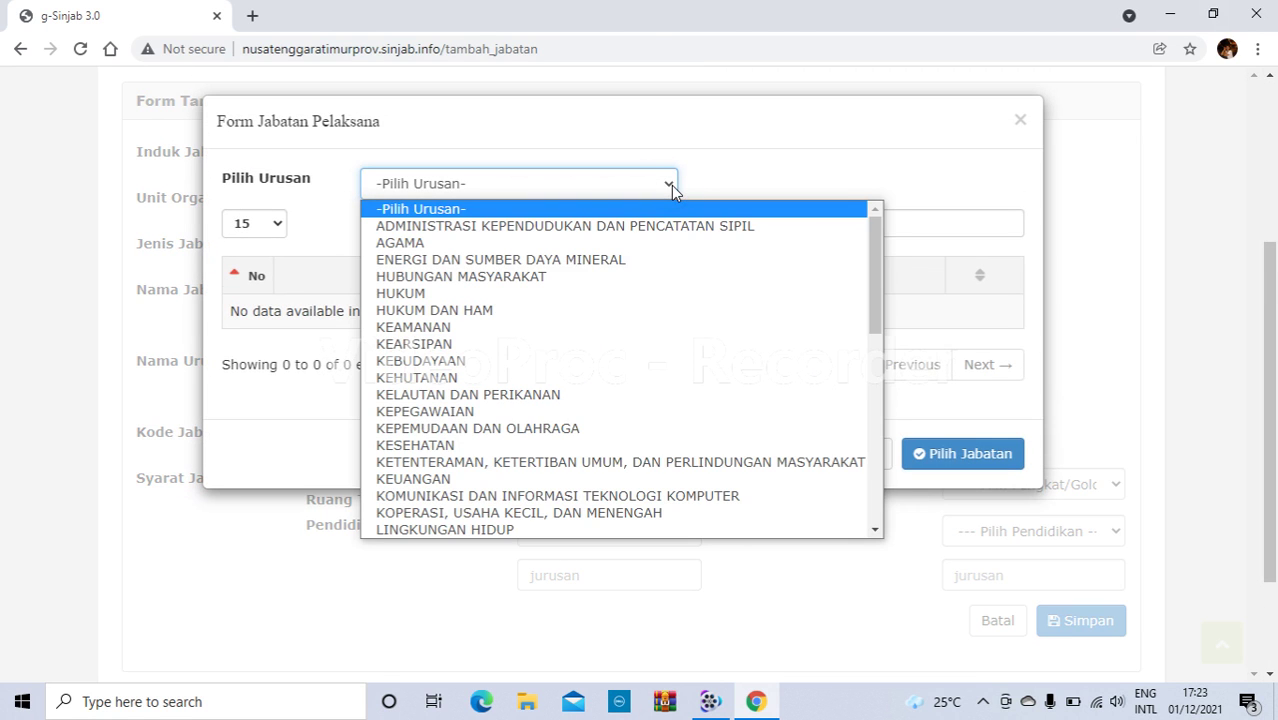
pyautogui.moveTo(876, 275); pyautogui.dragTo(891, 385)
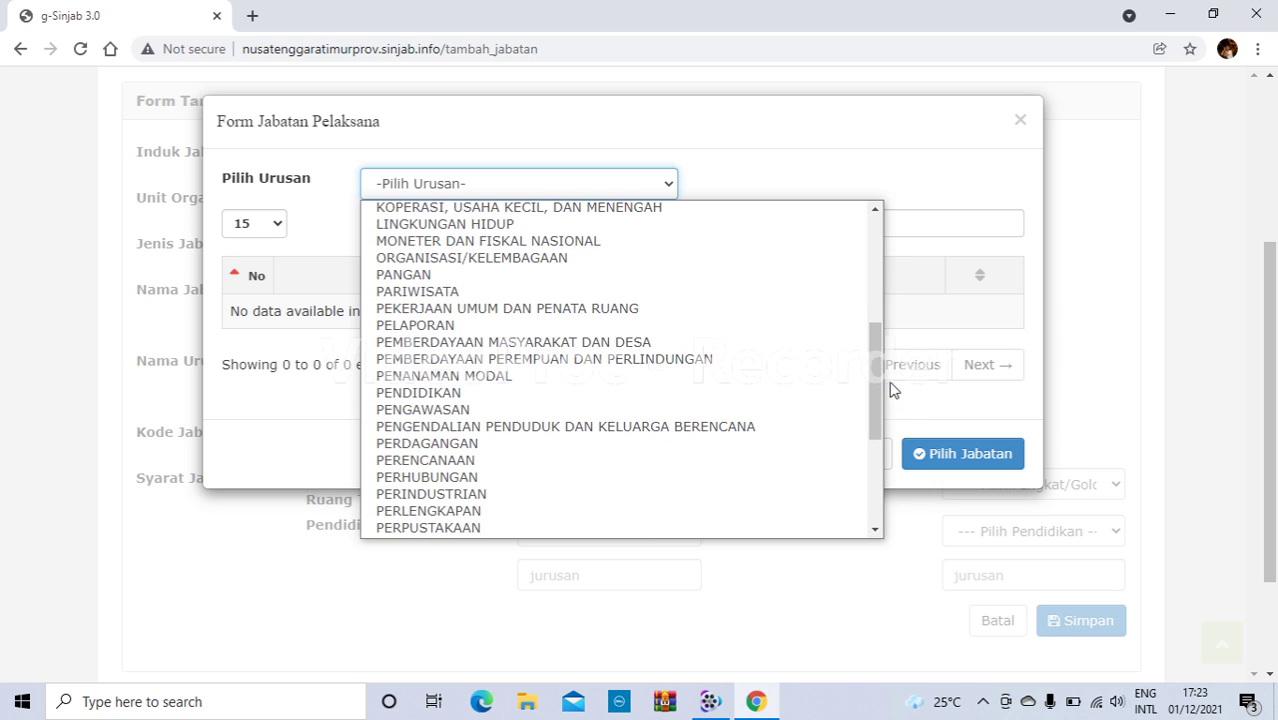
pyautogui.click(445, 395)
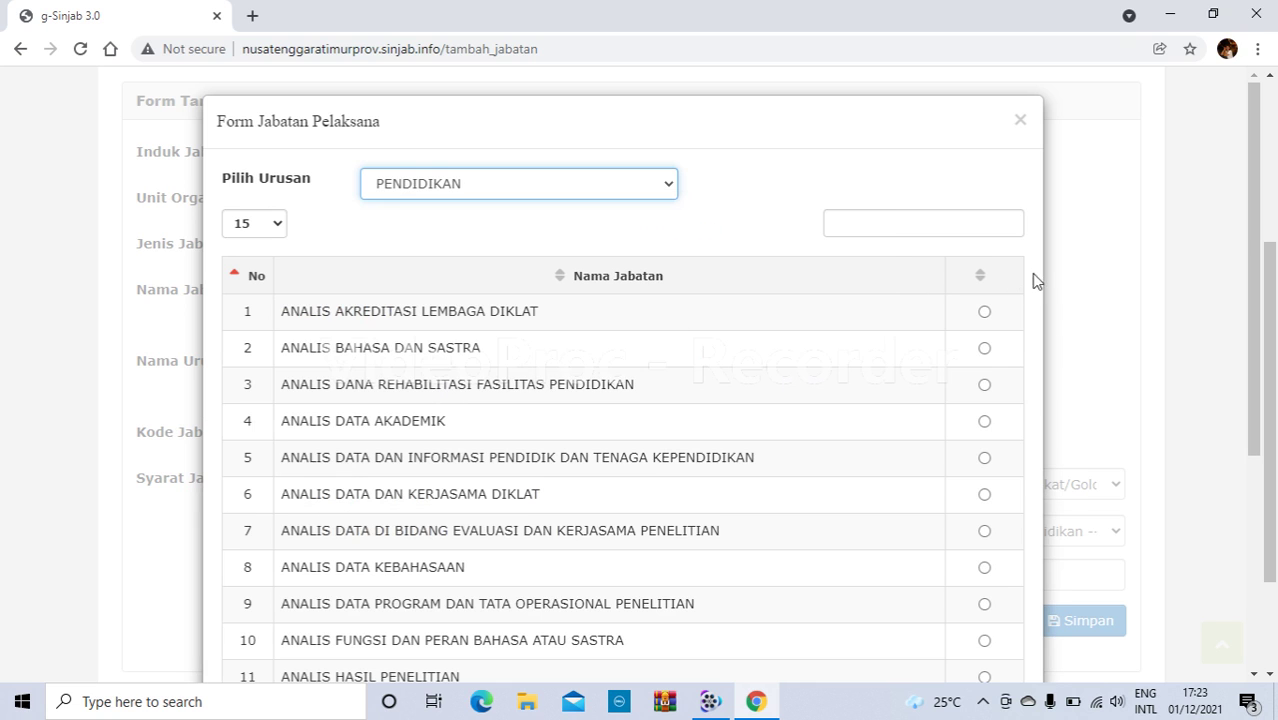
pyautogui.click(969, 223)
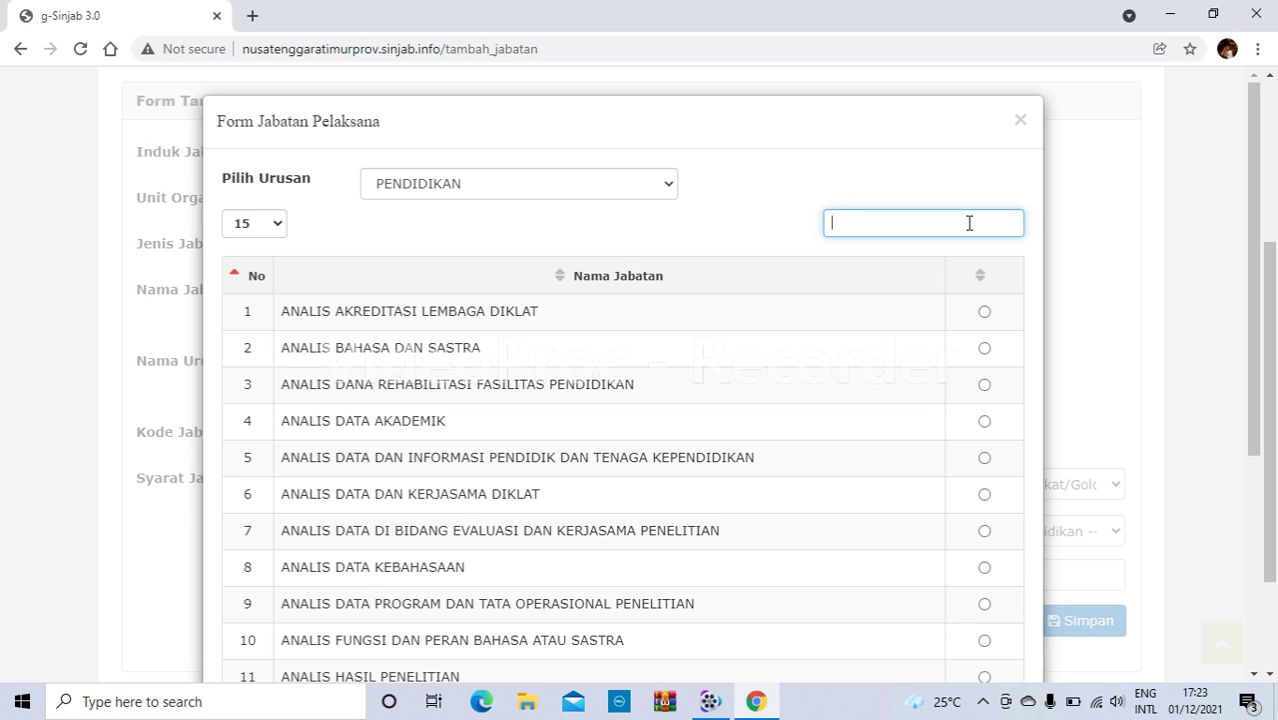
pyautogui.write('persu')
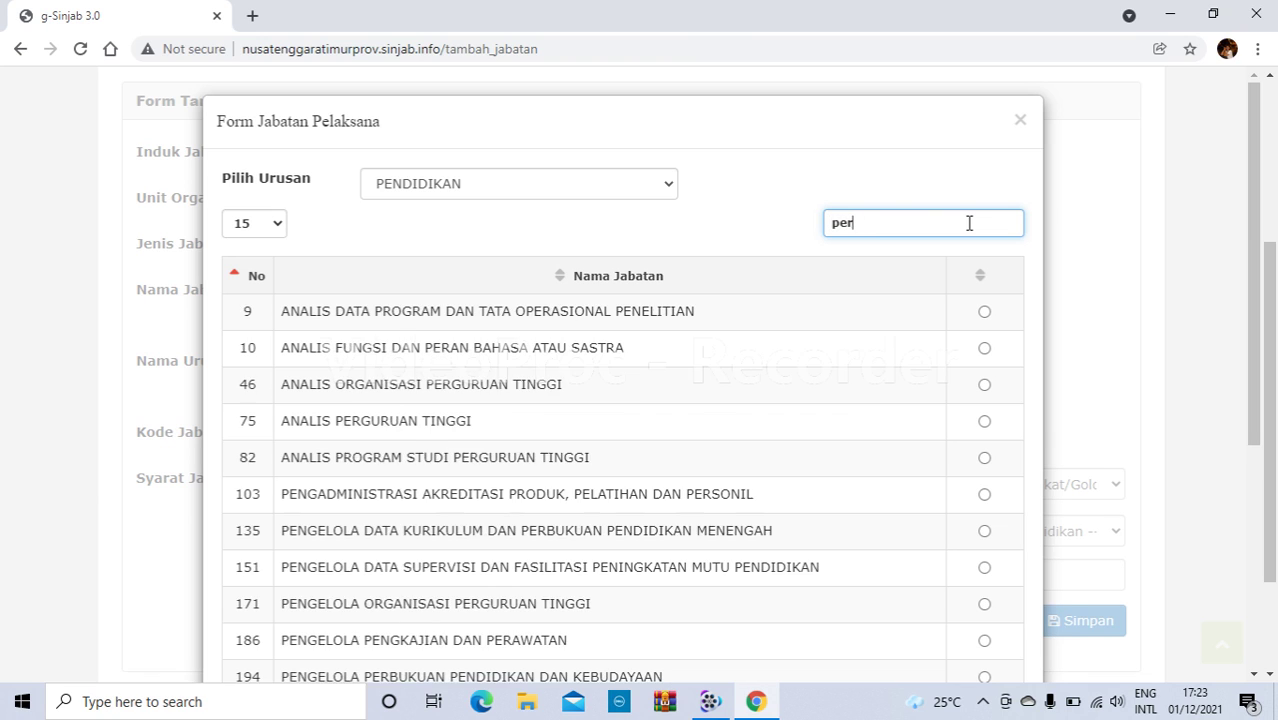
pyautogui.press('BackSpace')
pyautogui.press('BackSpace')
pyautogui.press('BackSpace')
pyautogui.press('BackSpace')
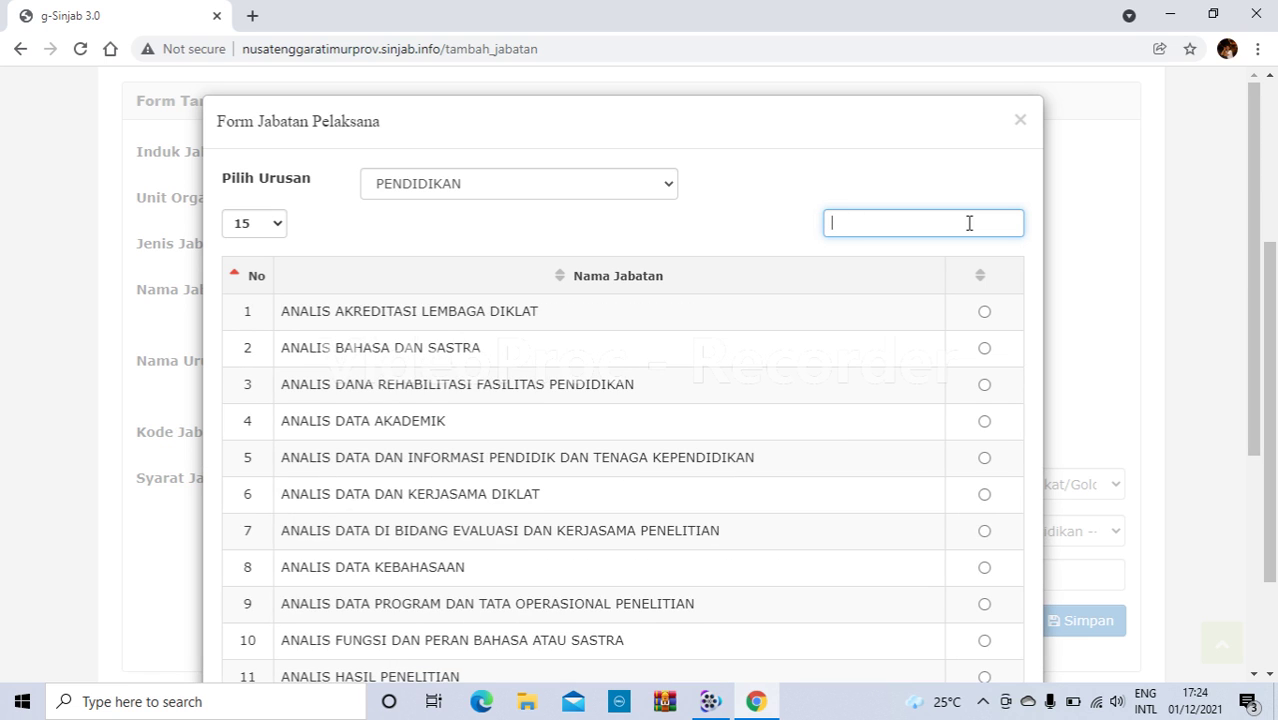
# Step: Search the positions for "kurikulum" and choose PENGADMINISTRASI KURIKULUM as the position name
pyautogui.write('kuriku')
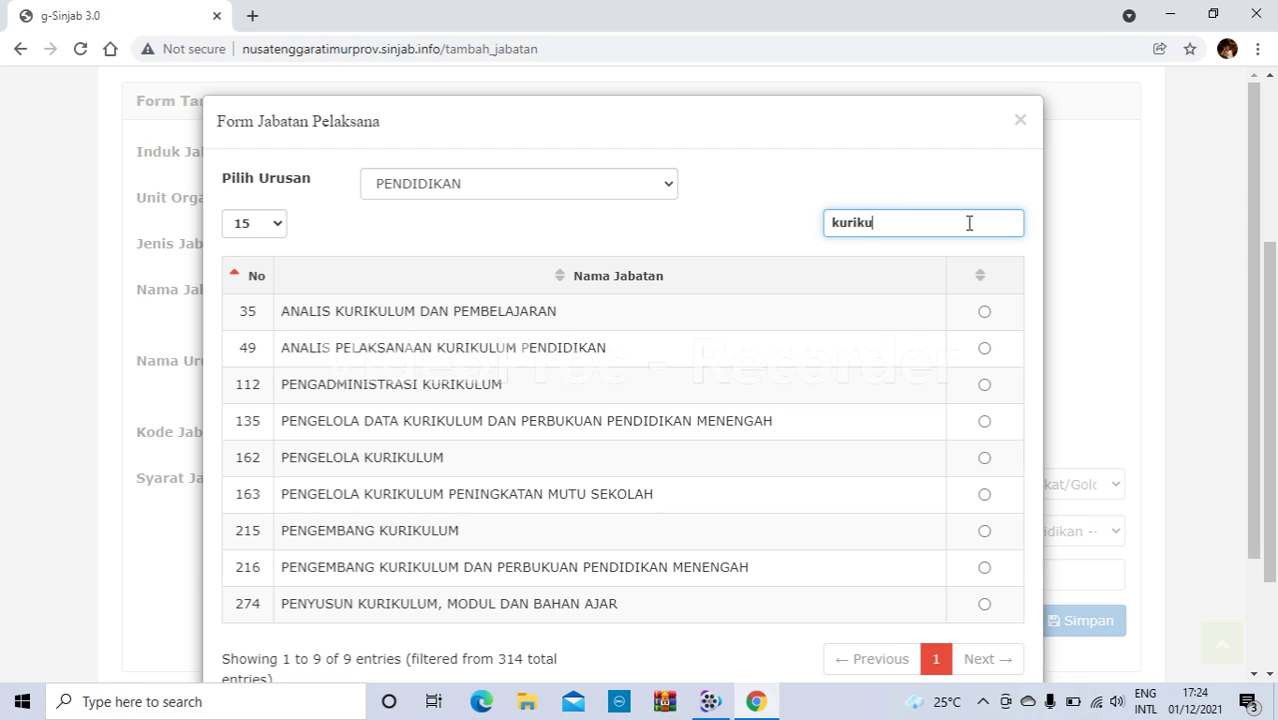
pyautogui.write('lum')
pyautogui.click(985, 387)
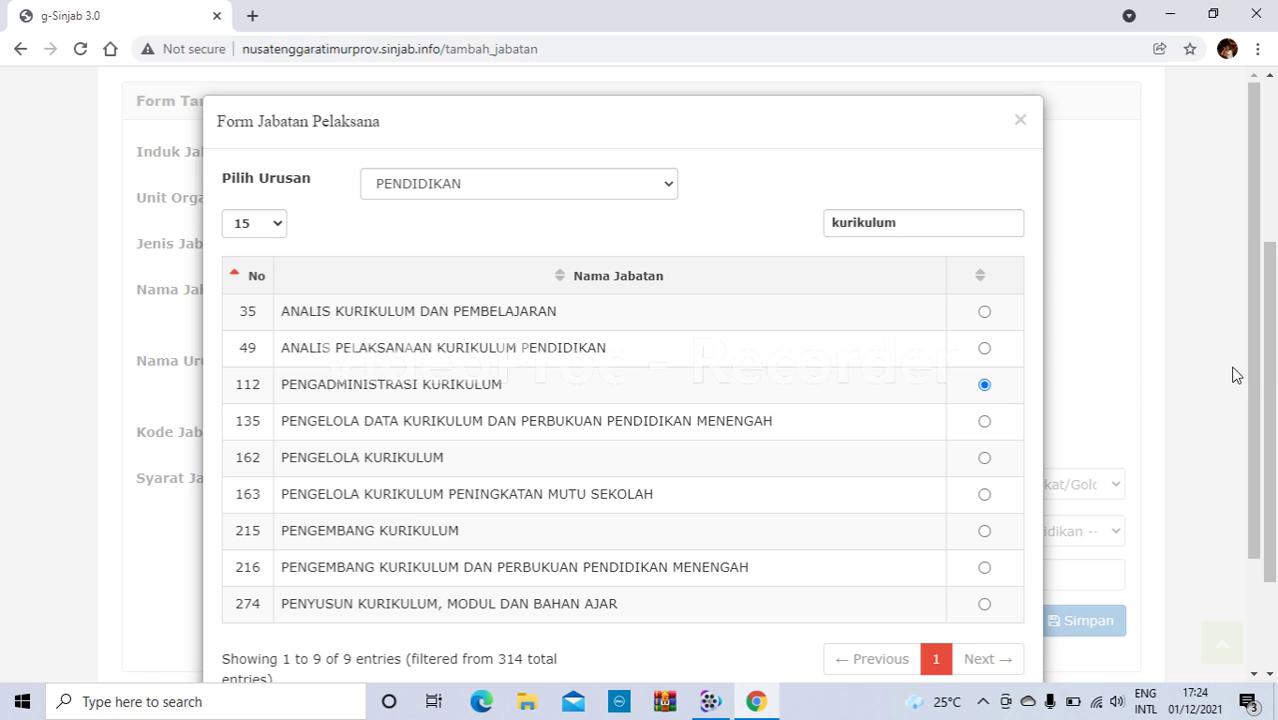
pyautogui.moveTo(1255, 371); pyautogui.dragTo(1258, 495)
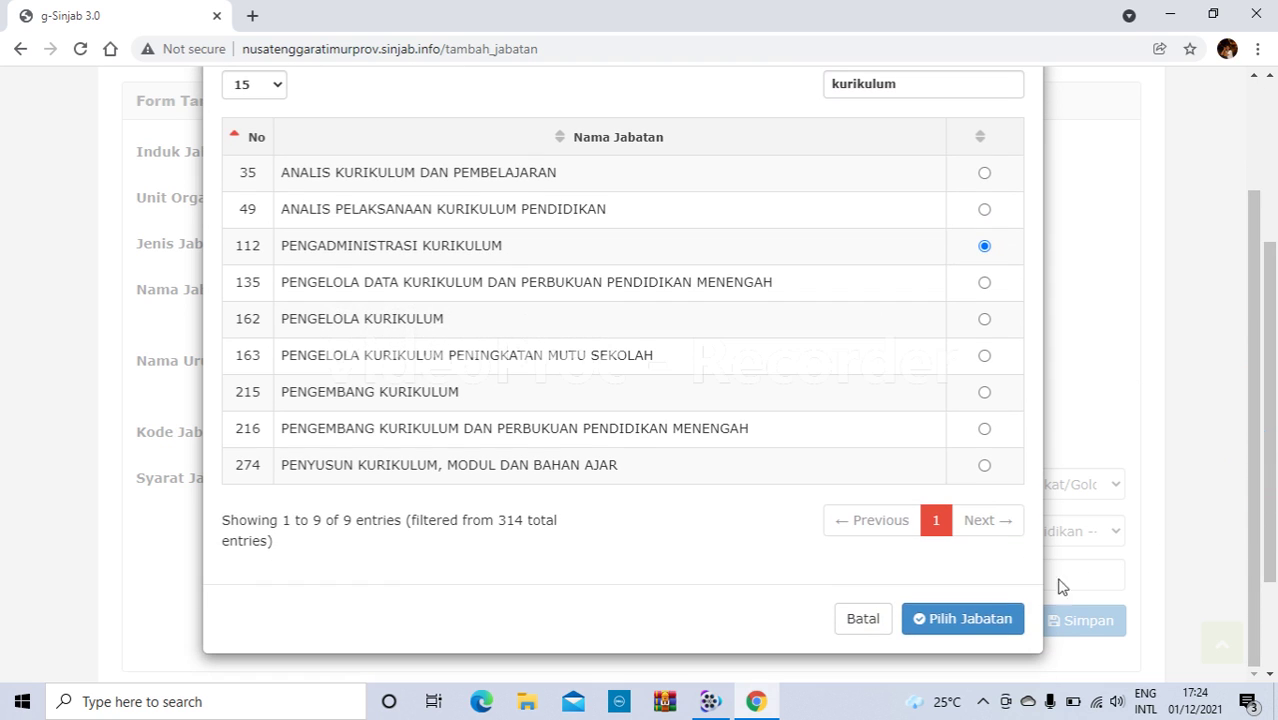
pyautogui.click(962, 619)
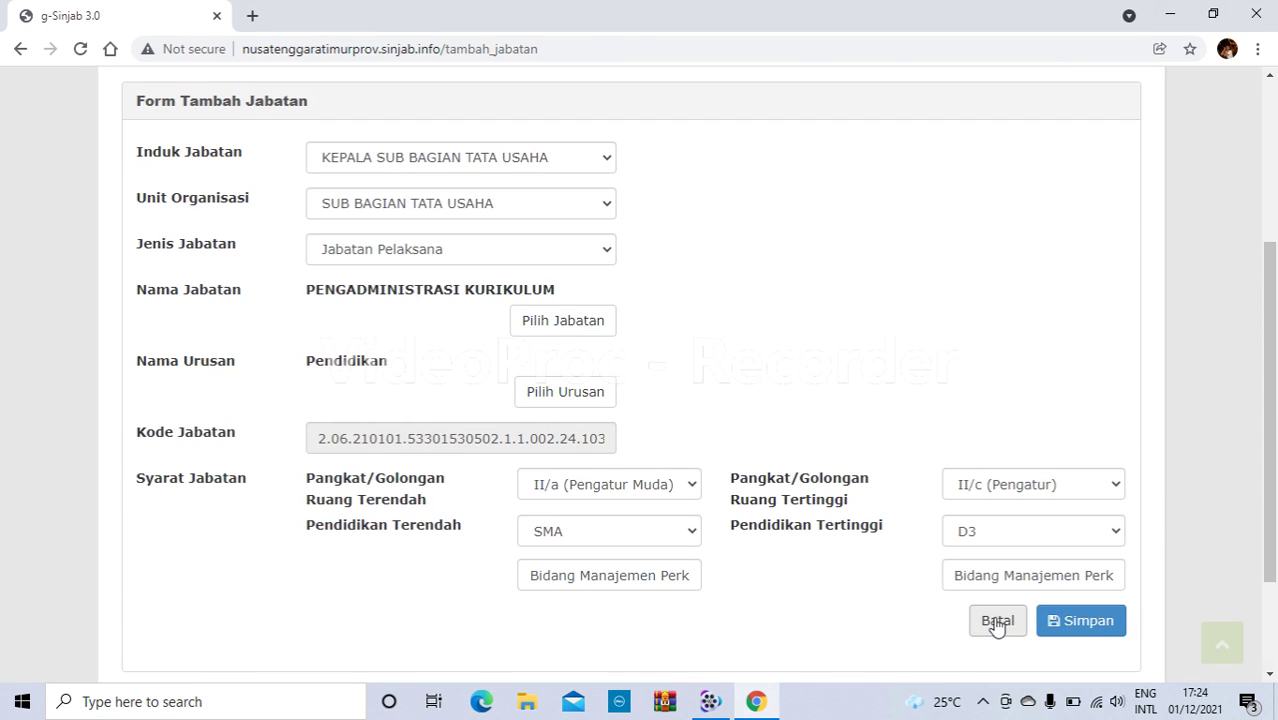
# Step: Save the new position and check the Bagan Jabatan chart on the dashboard
pyautogui.moveTo(1270, 428); pyautogui.dragTo(1273, 496)
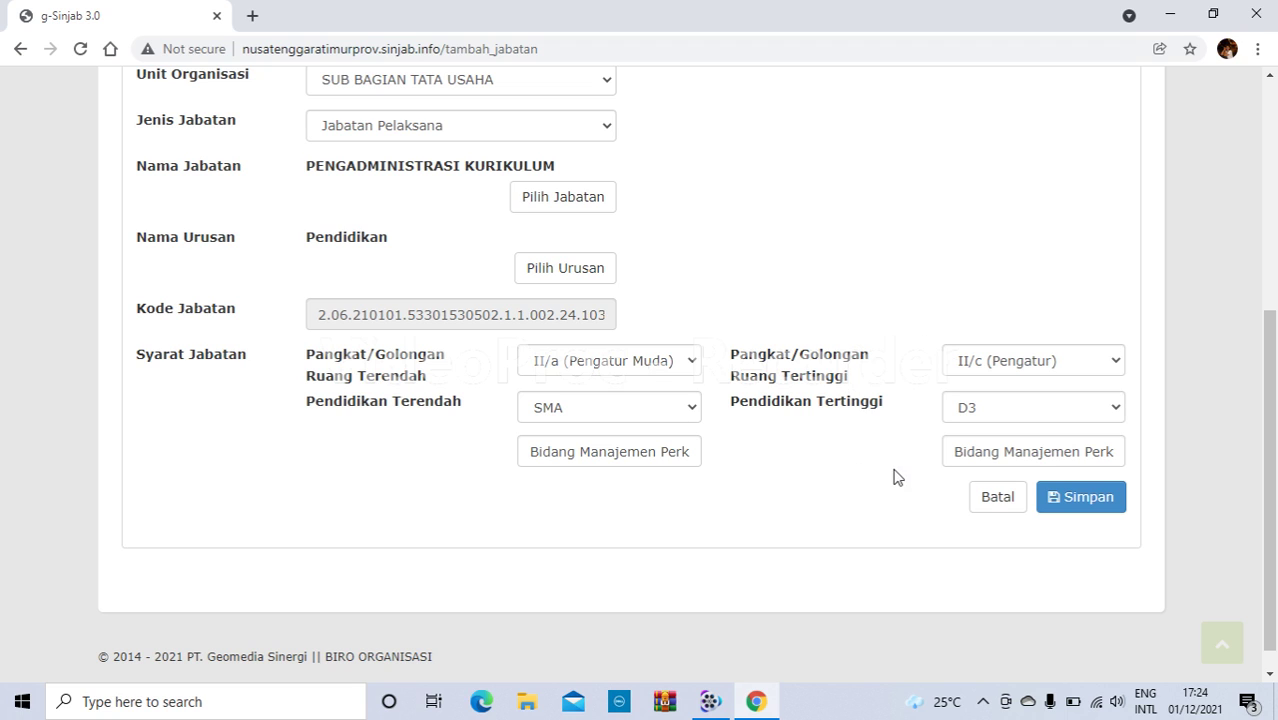
pyautogui.click(1086, 499)
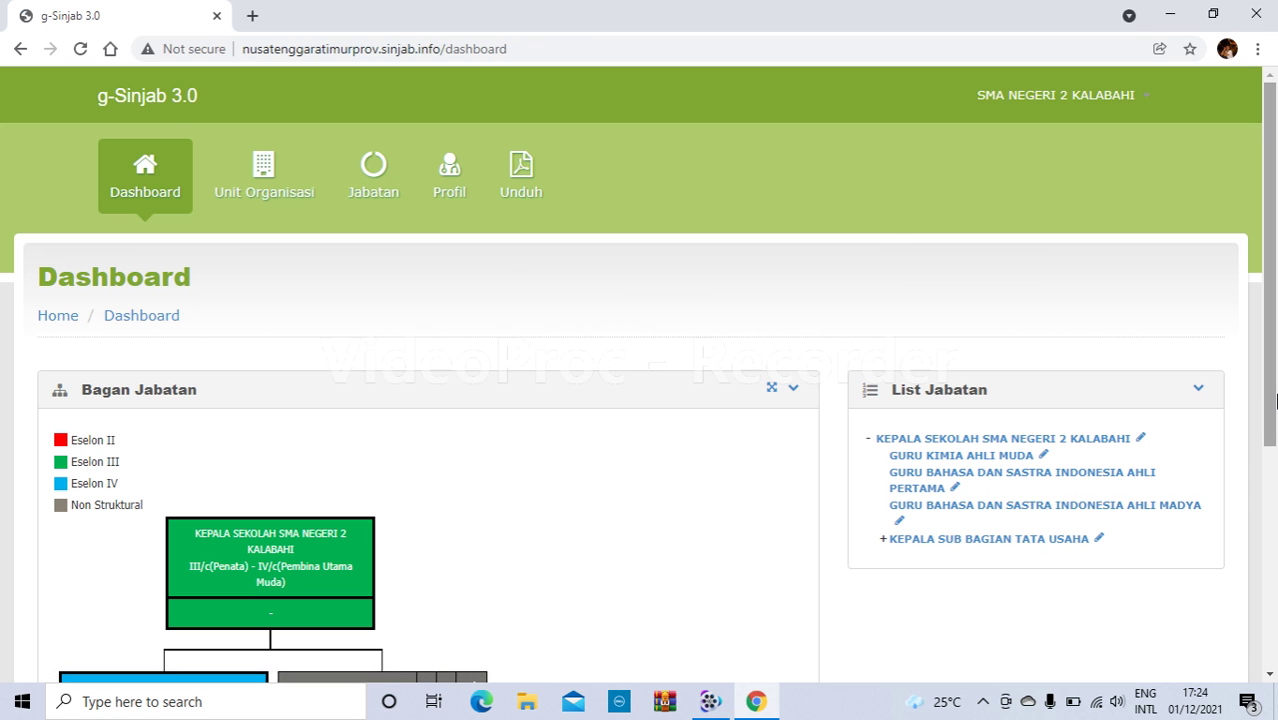
pyautogui.moveTo(1272, 391); pyautogui.dragTo(1272, 555)
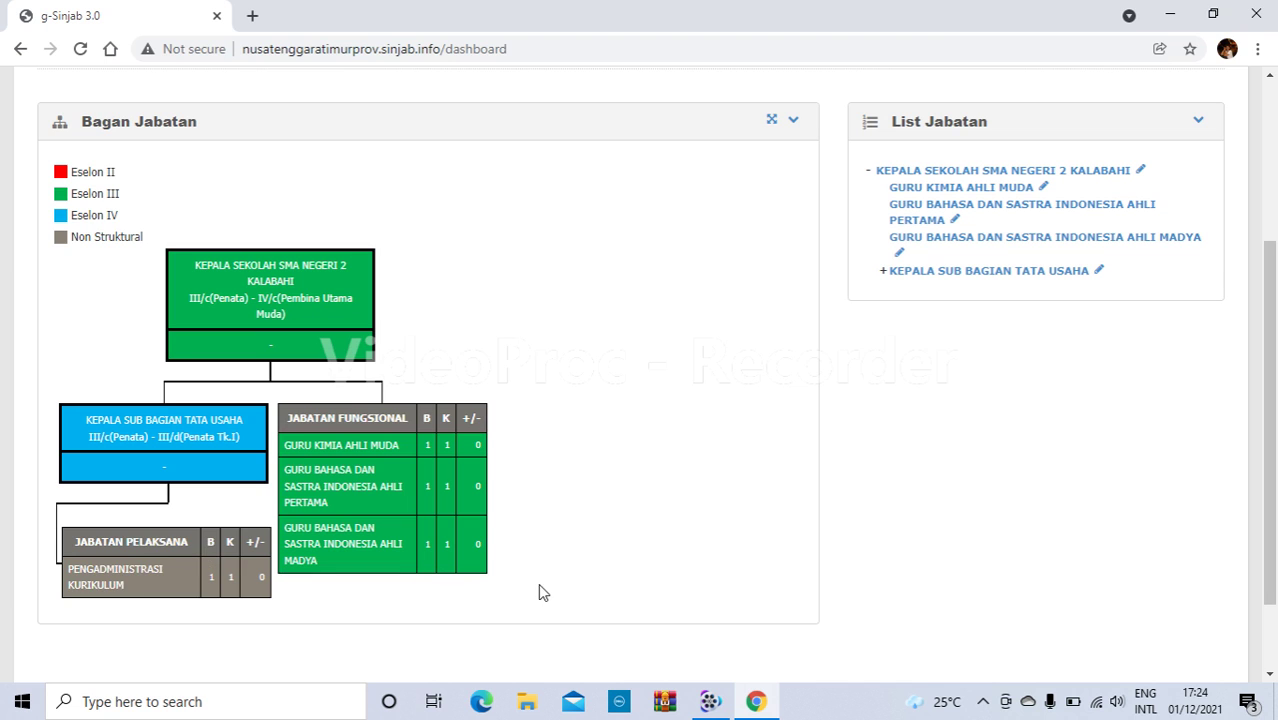
pyautogui.moveTo(1276, 470); pyautogui.dragTo(1276, 300)
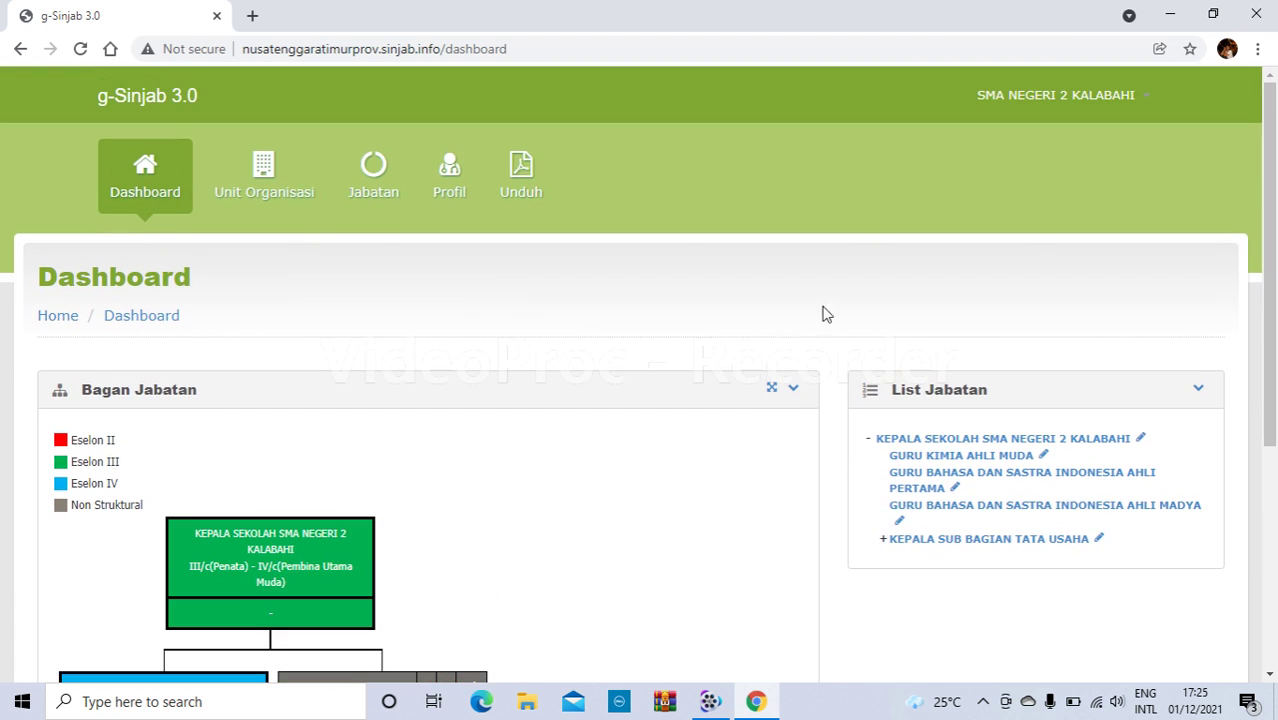
# Step: Start a new position under KEPALA SUB BAGIAN TATA USAHA, in unit SUB BAGIAN TATA USAHA, with type Jabatan Pelaksana
pyautogui.click(396, 188)
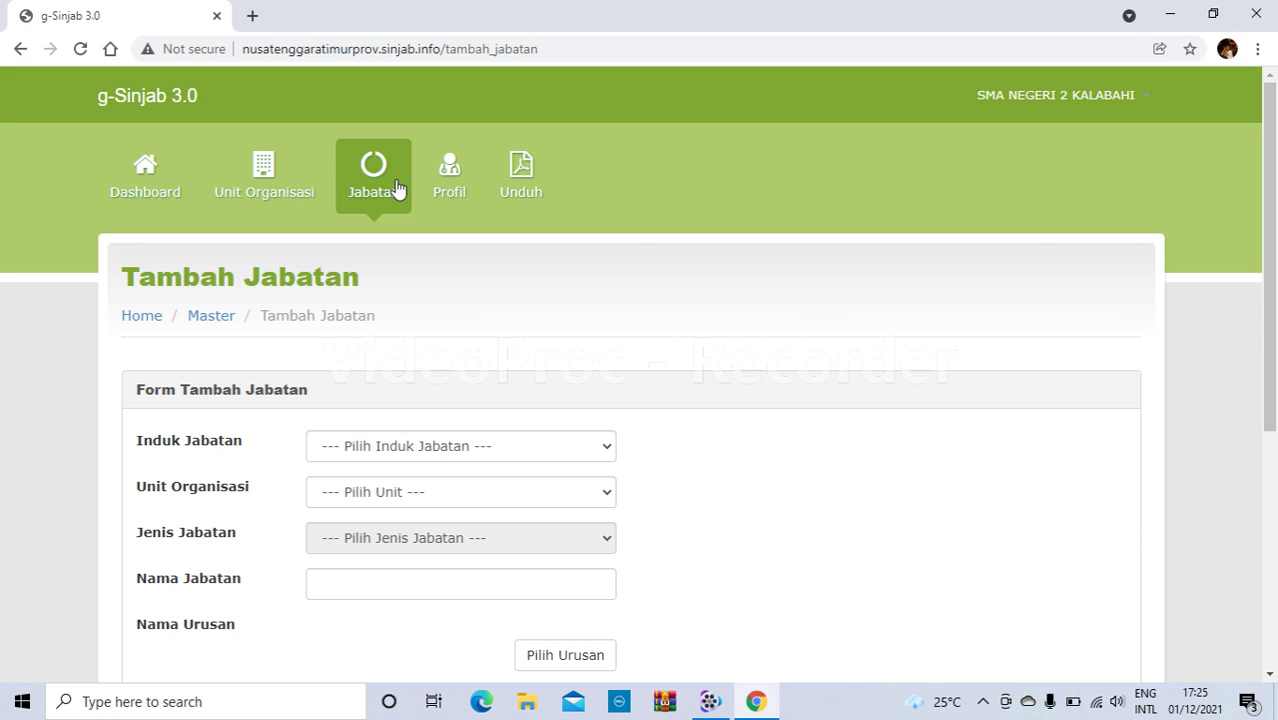
pyautogui.moveTo(1266, 243); pyautogui.dragTo(1274, 321)
pyautogui.click(610, 336)
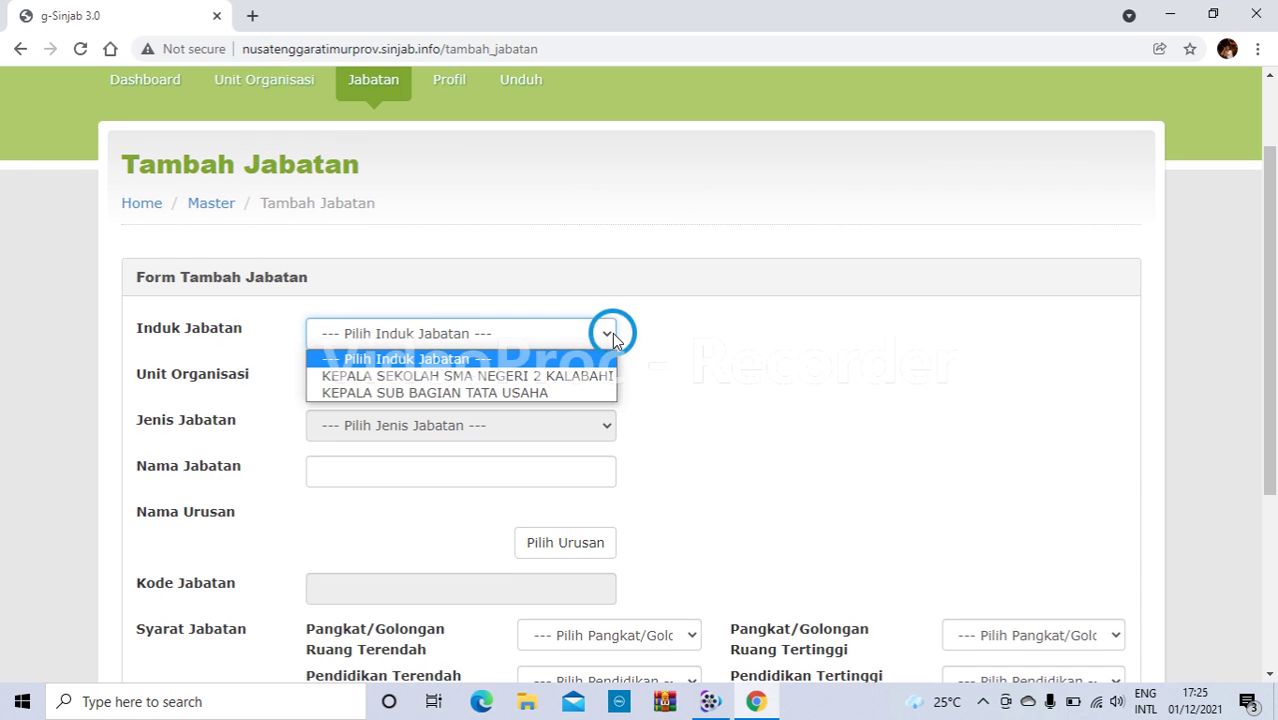
pyautogui.click(491, 393)
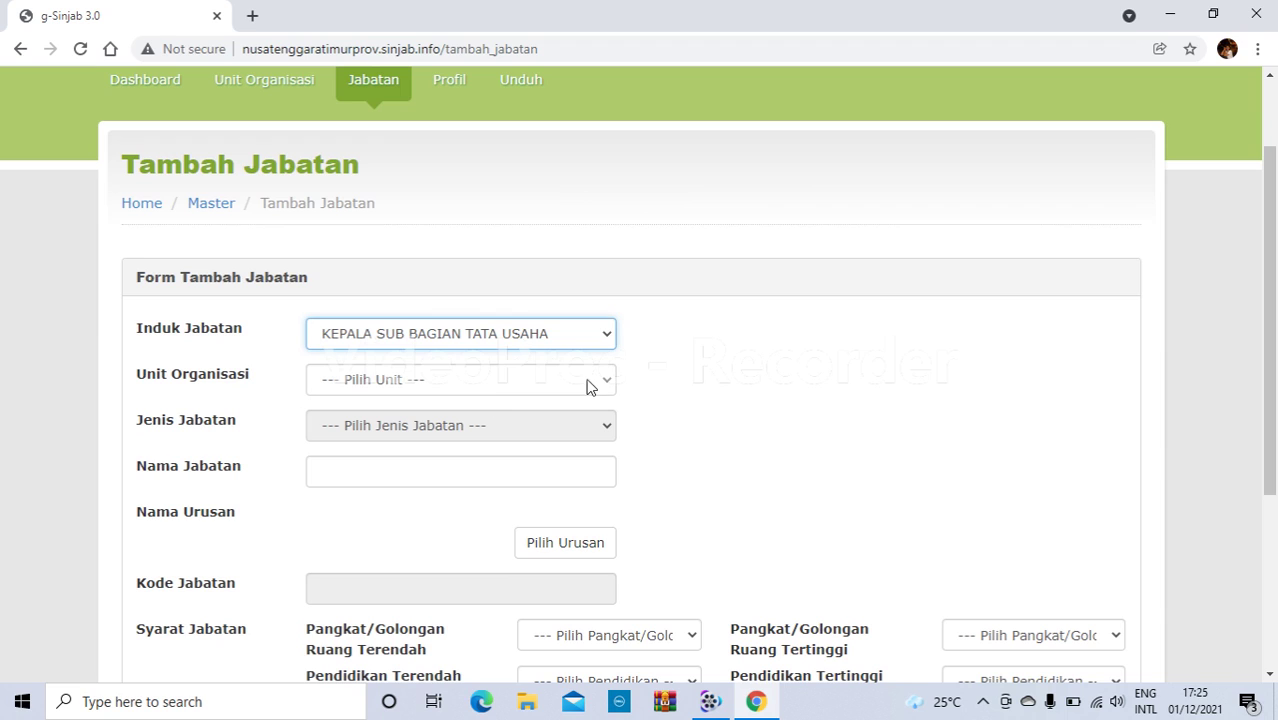
pyautogui.click(590, 384)
pyautogui.click(473, 441)
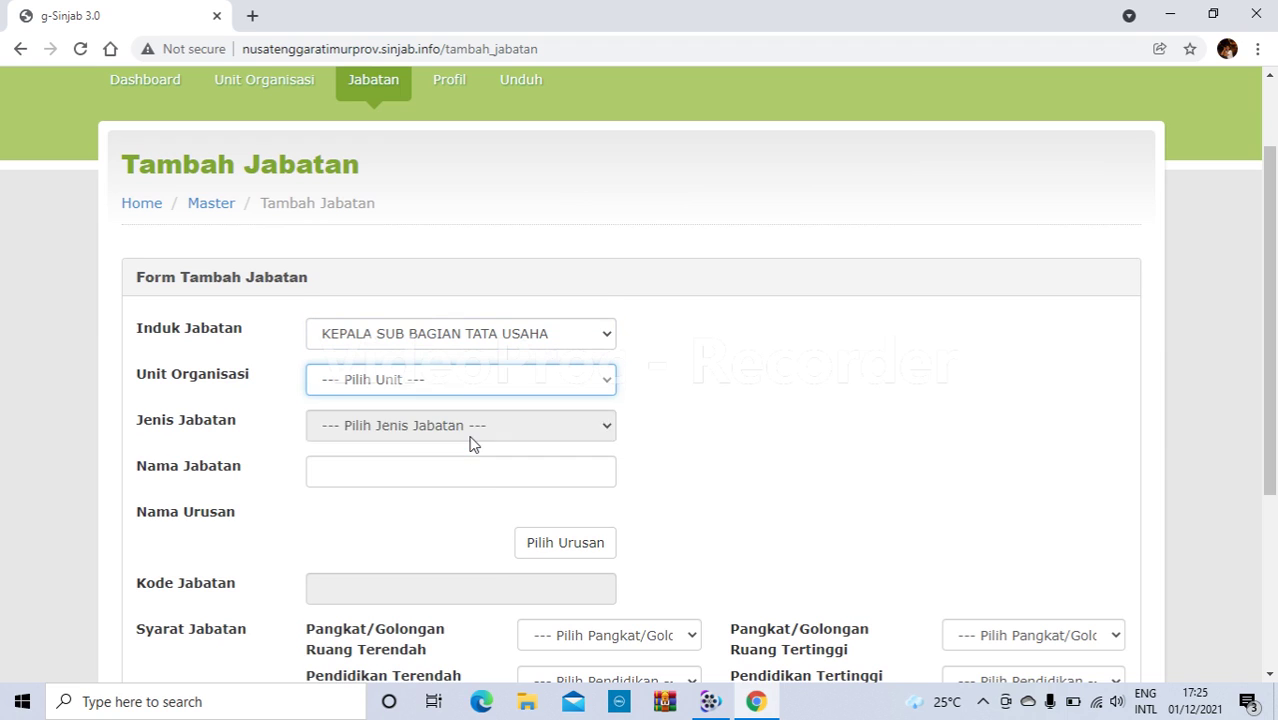
pyautogui.click(600, 425)
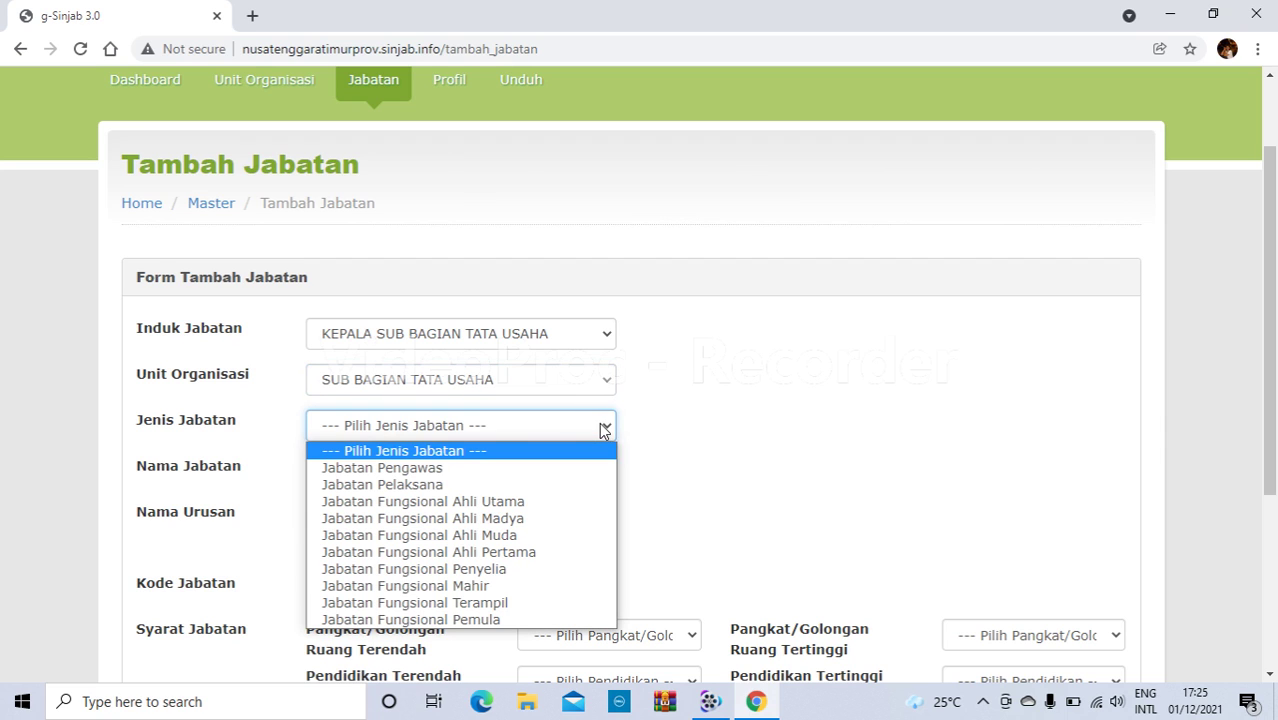
pyautogui.click(425, 484)
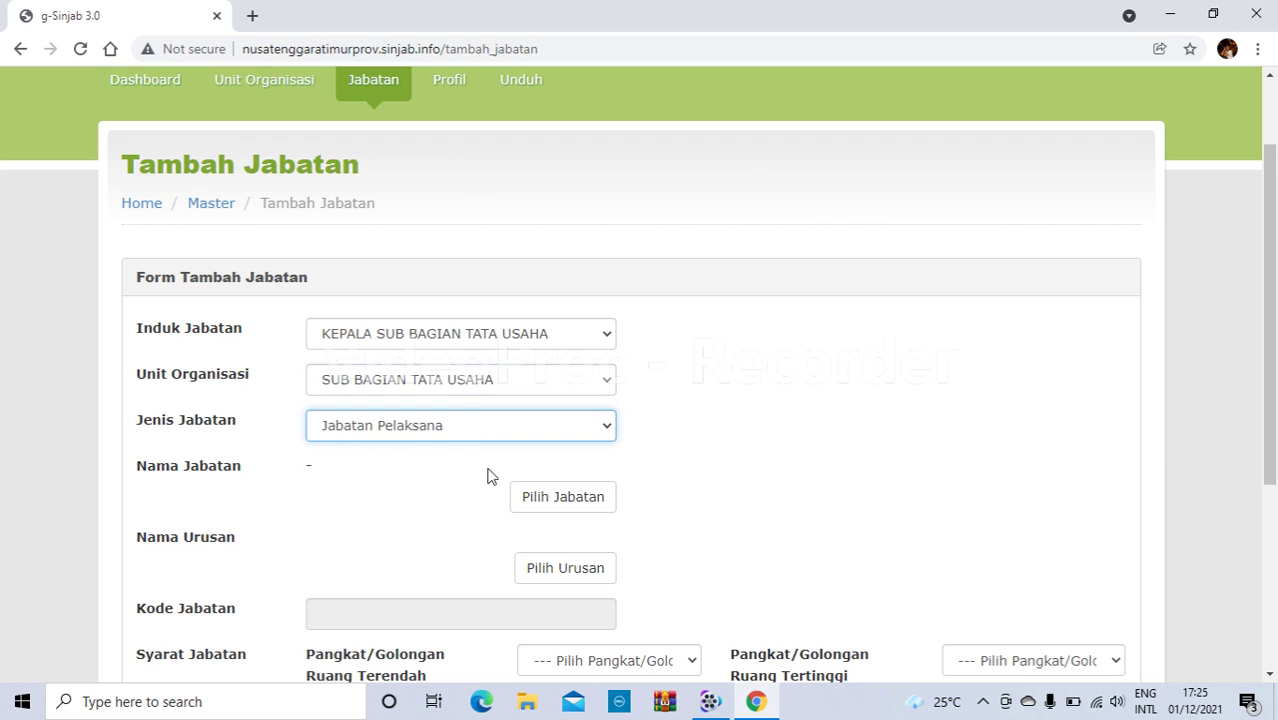
# Step: Open the selection form for the position name and list the positions of the PENDIDIKAN affairs
pyautogui.click(1271, 343)
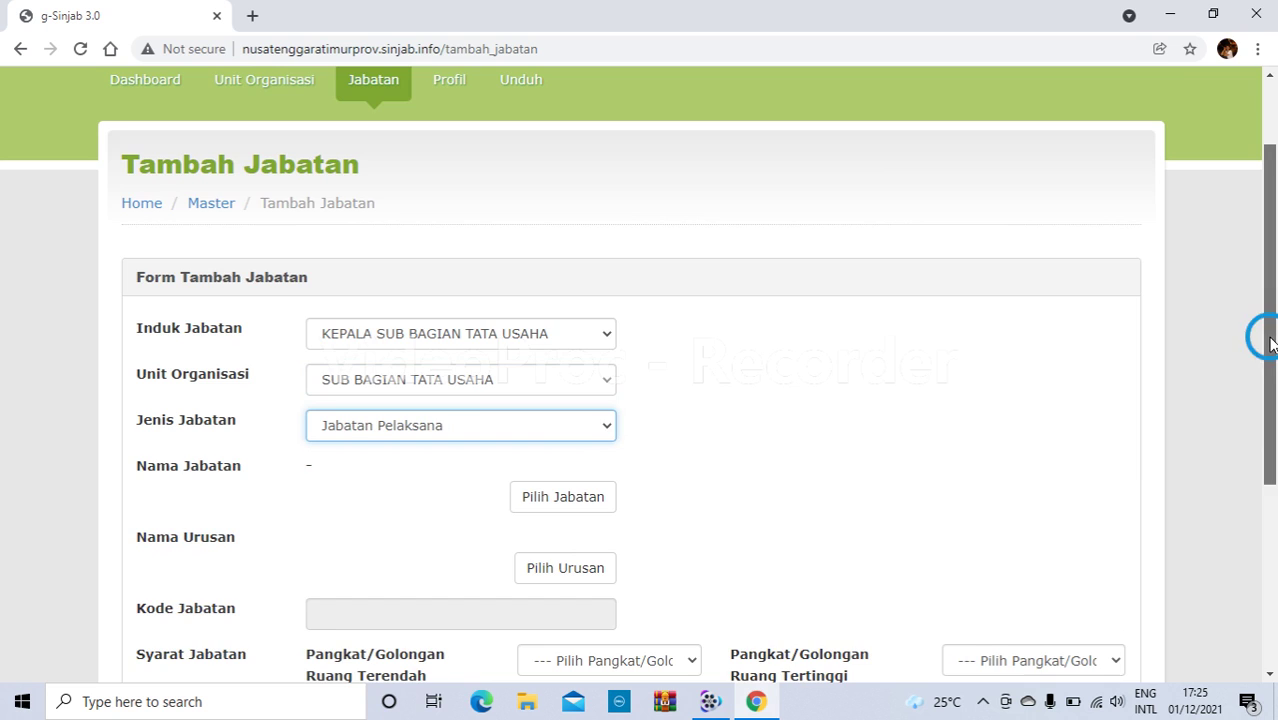
pyautogui.moveTo(1271, 343); pyautogui.dragTo(1267, 437)
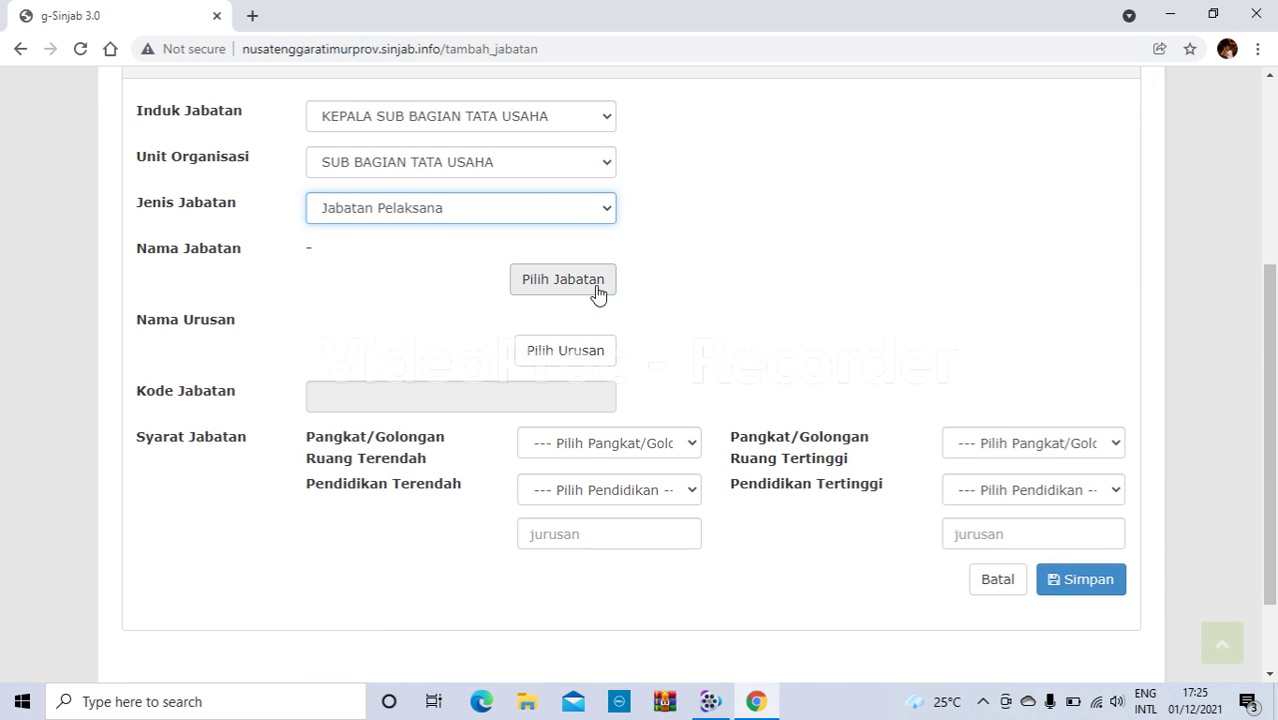
pyautogui.click(597, 290)
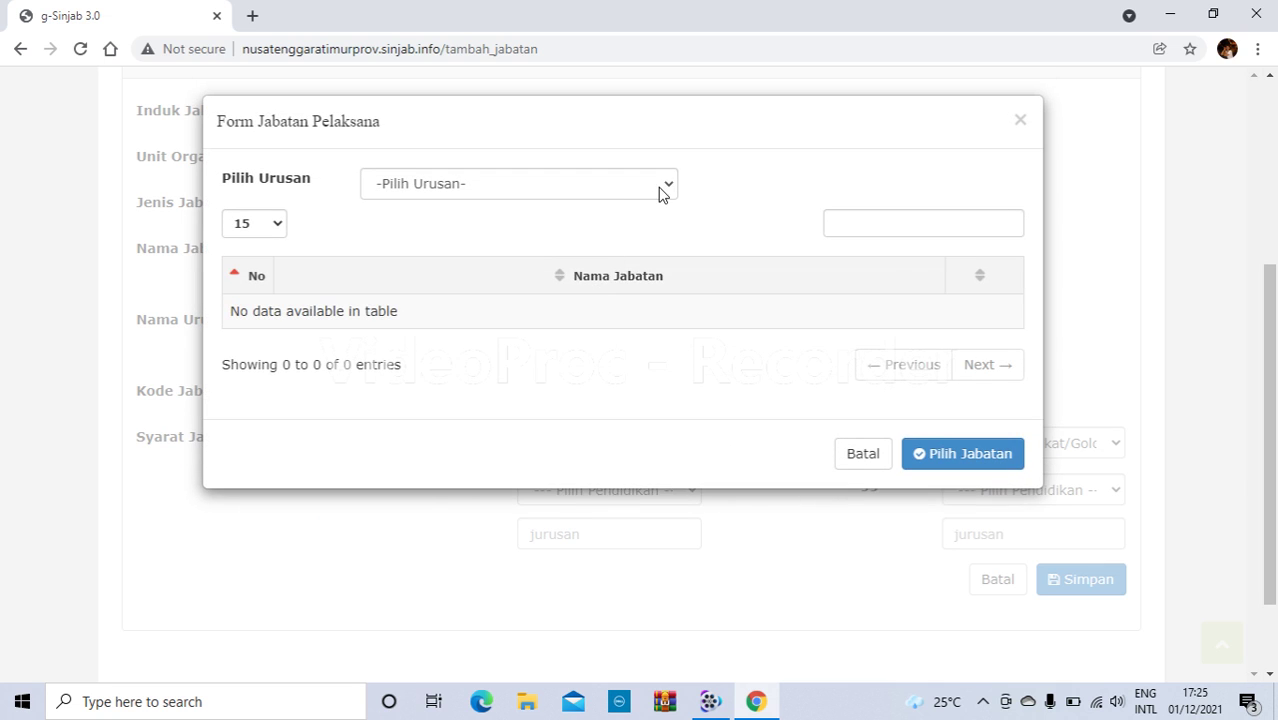
pyautogui.click(660, 188)
pyautogui.click(879, 279)
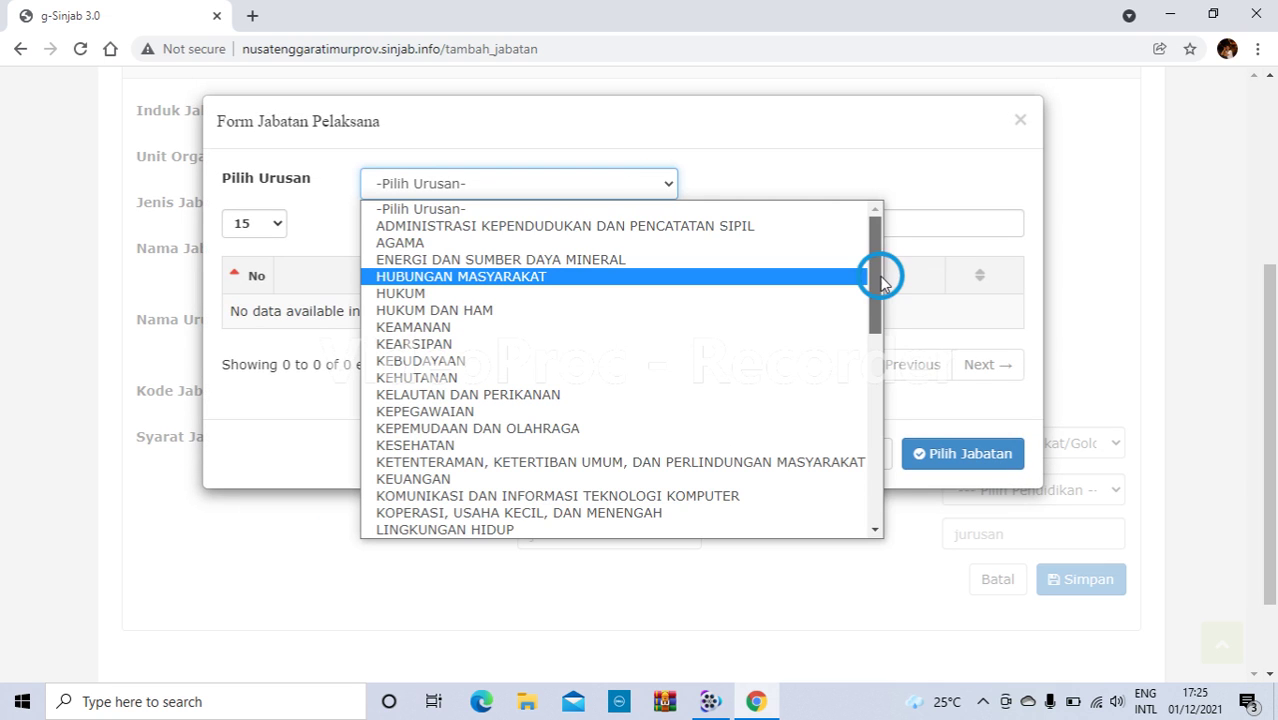
pyautogui.moveTo(879, 279); pyautogui.dragTo(873, 421)
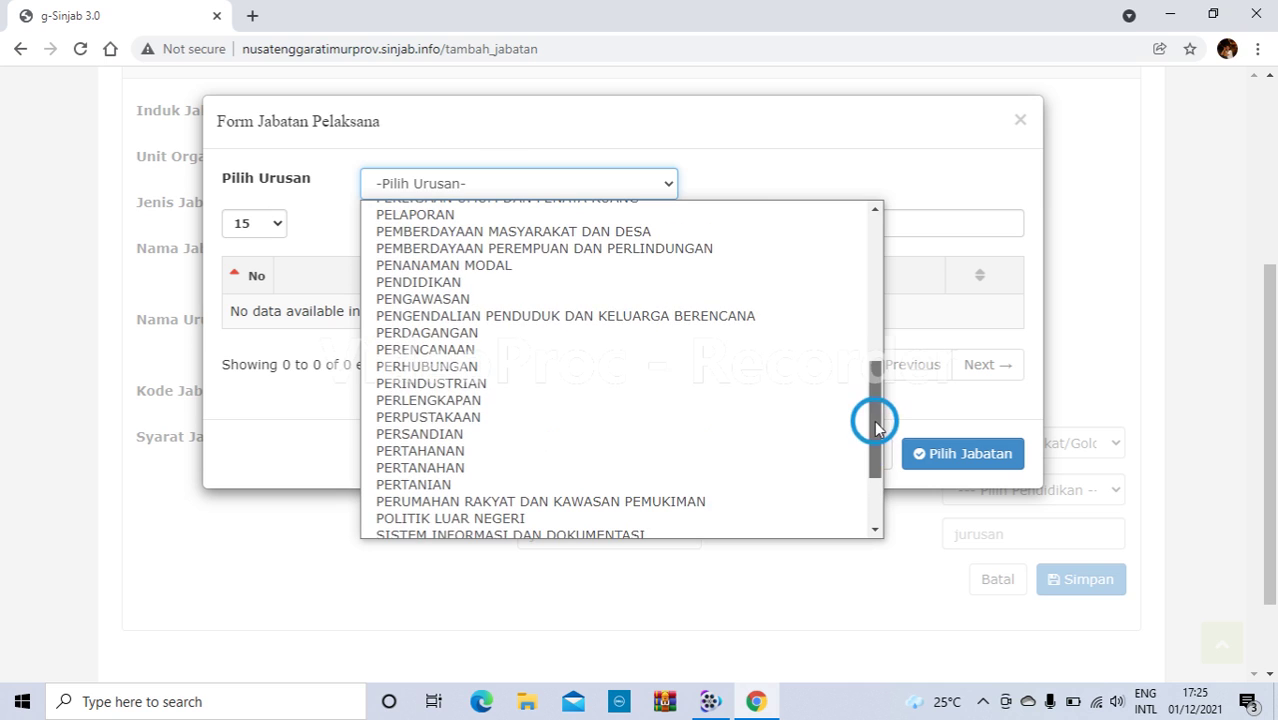
pyautogui.click(382, 281)
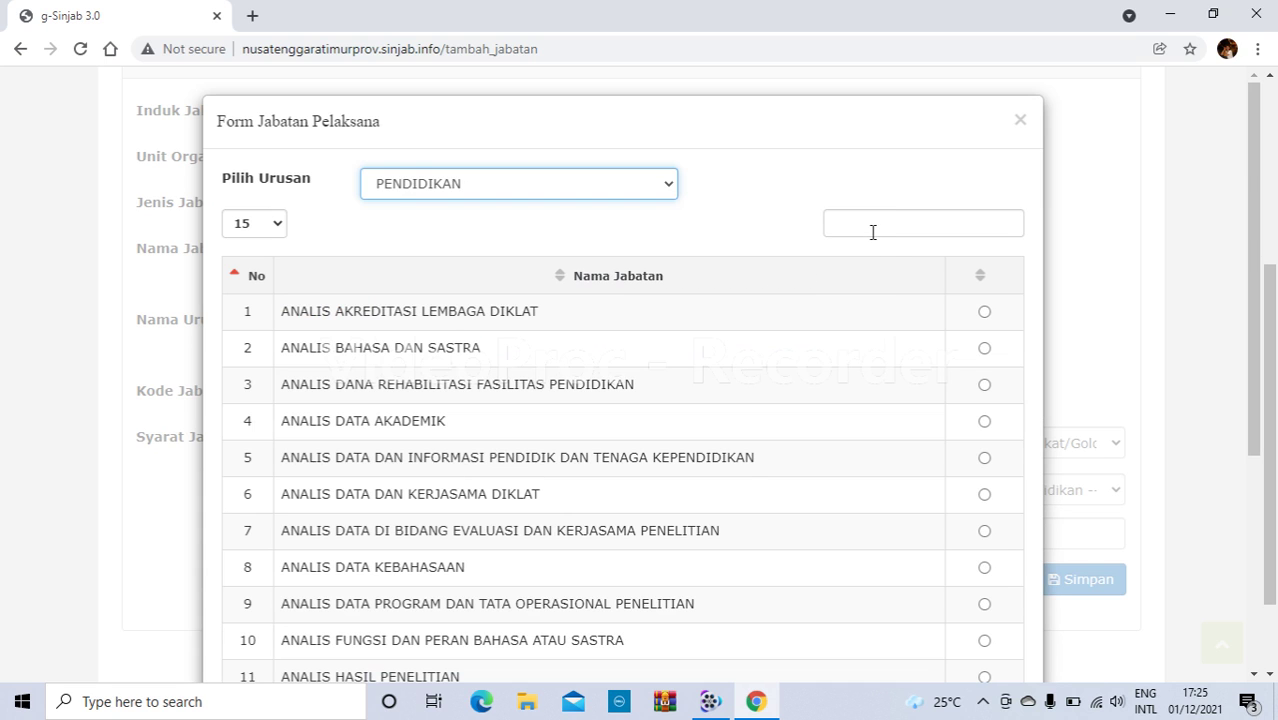
# Step: Search for "kesiswa" to set PENGADMINISTRASI KESISWAAN as the position name, and save the new position
pyautogui.click(872, 232)
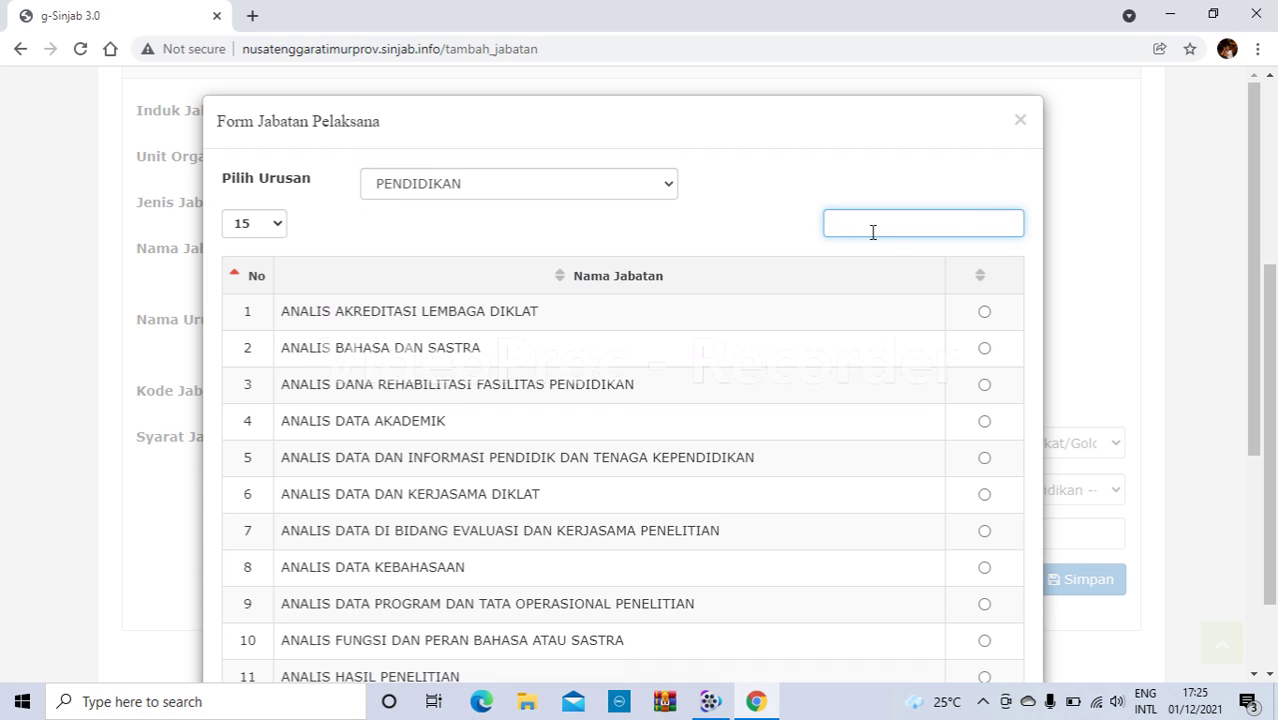
pyautogui.write('kesiswa')
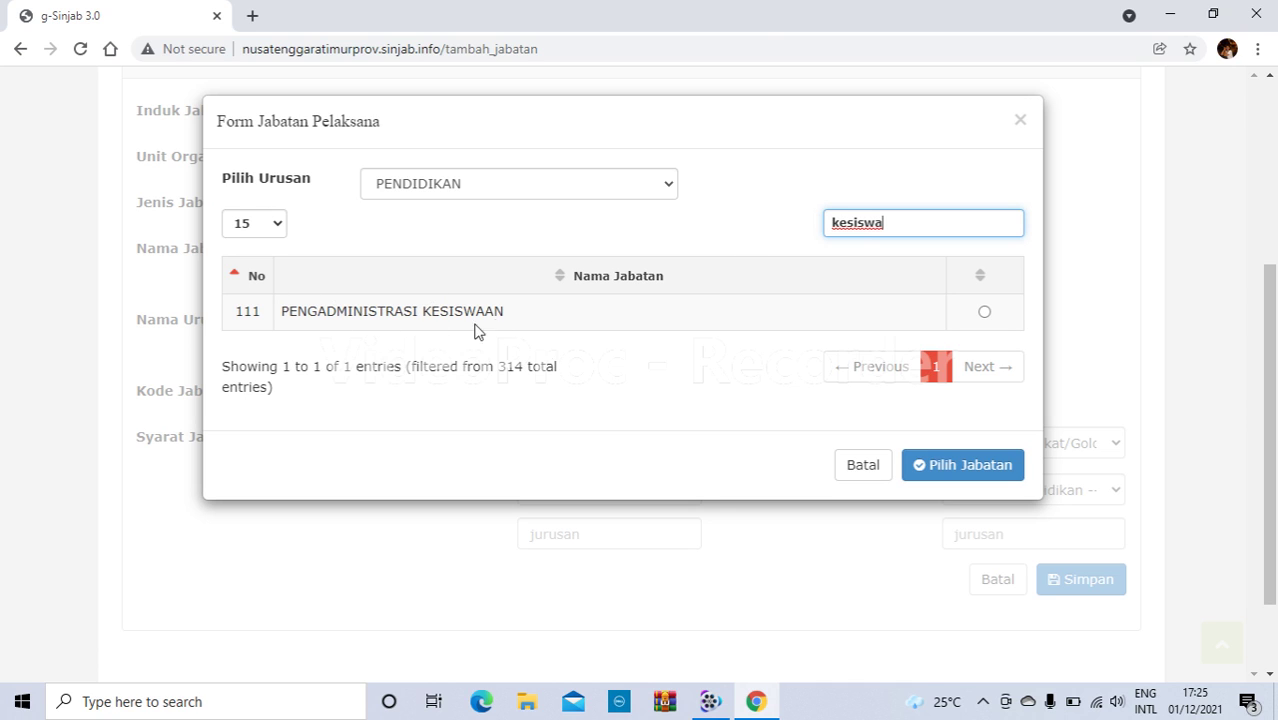
pyautogui.click(985, 314)
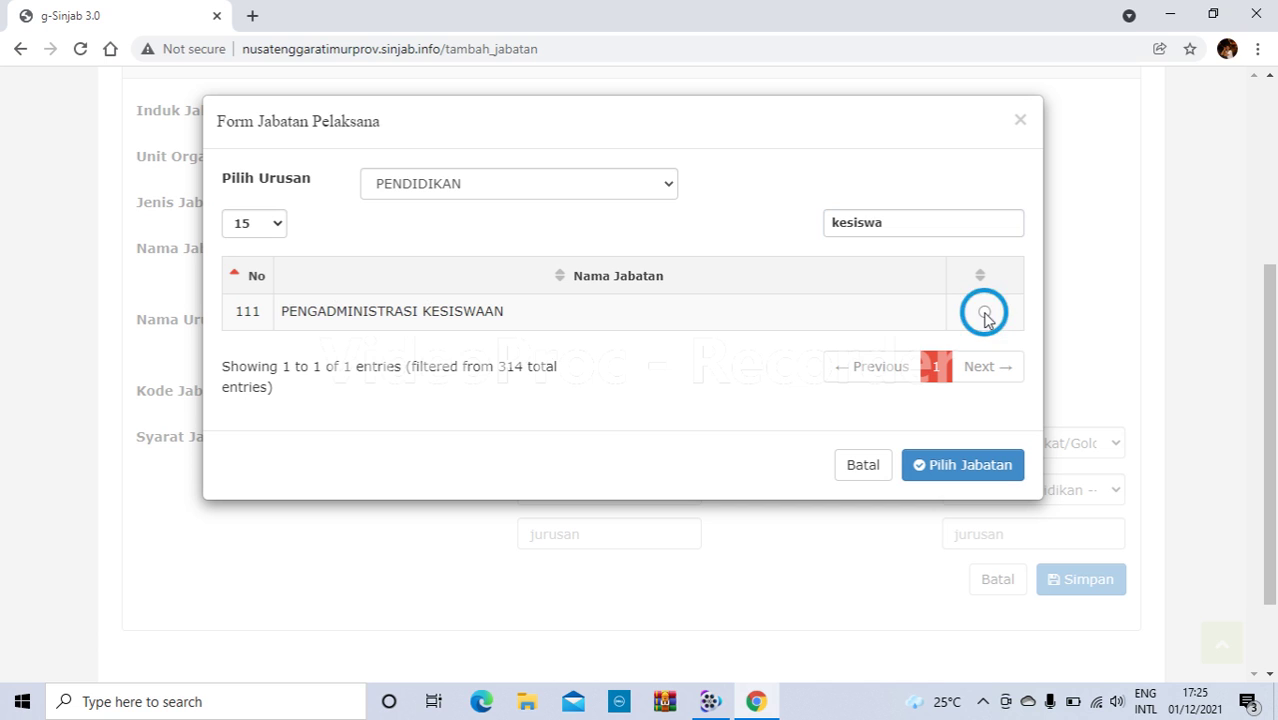
pyautogui.click(964, 465)
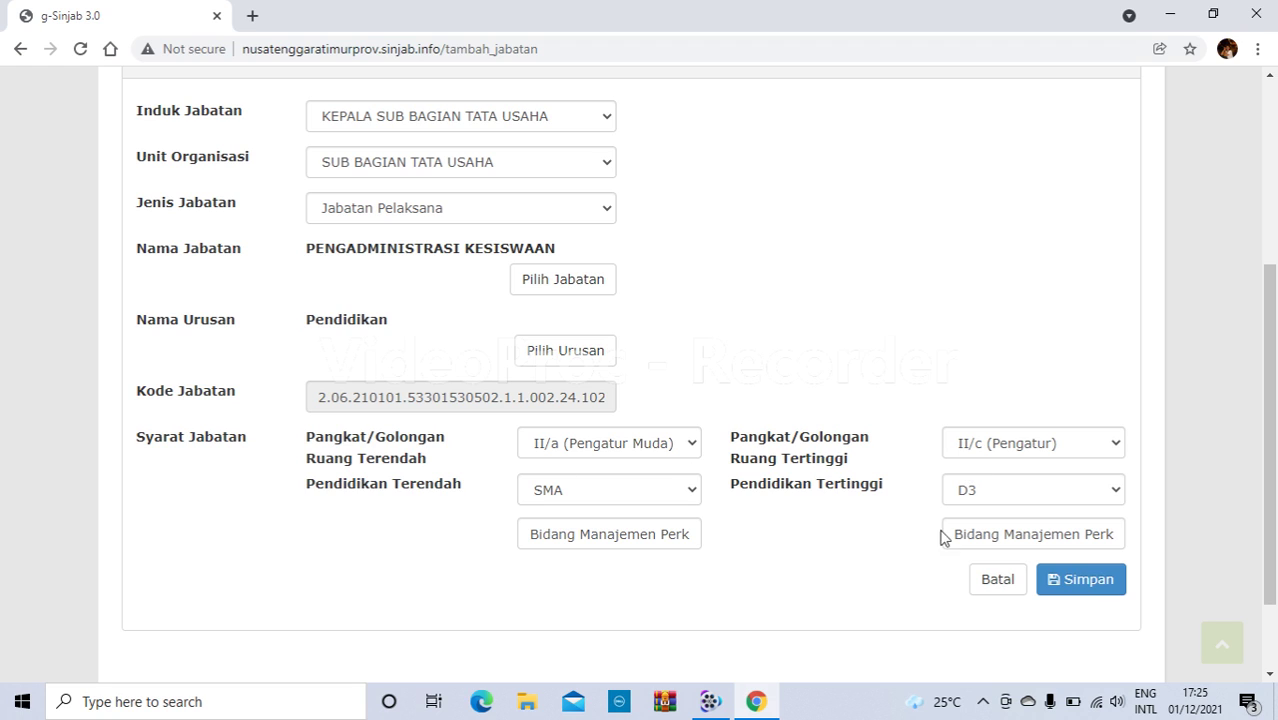
pyautogui.click(1065, 589)
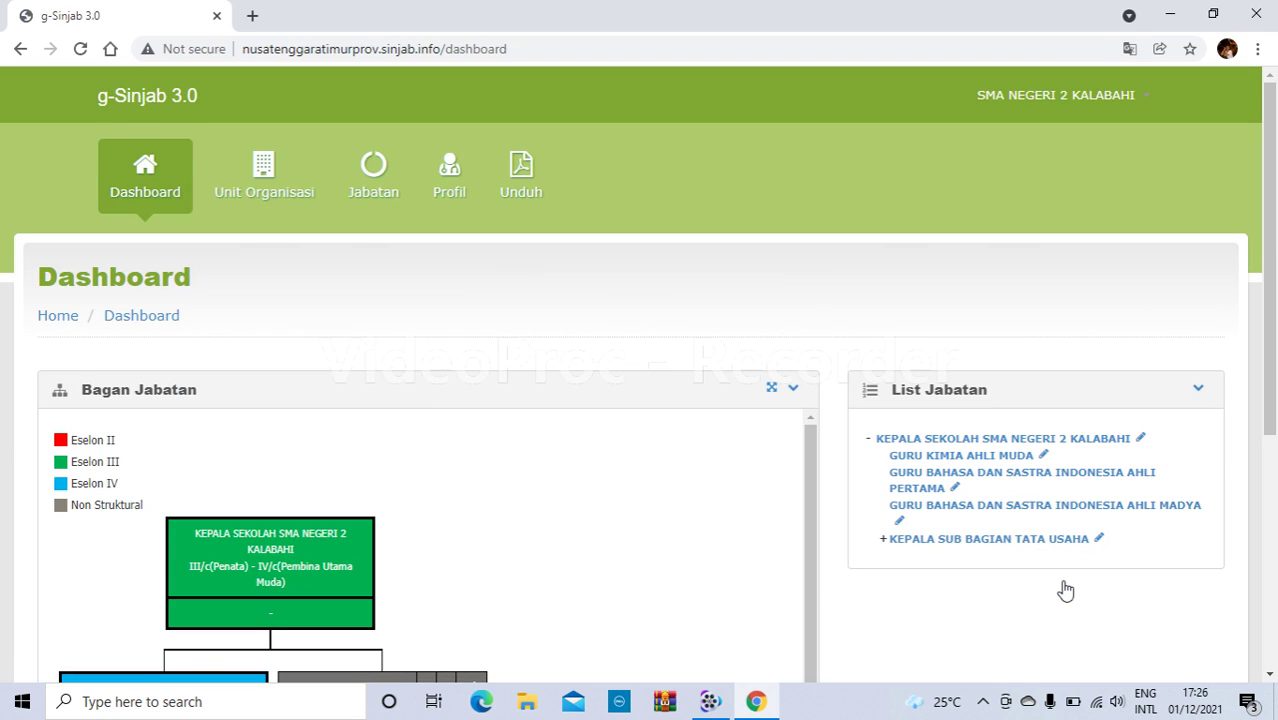
pyautogui.moveTo(1266, 363)
pyautogui.mouseDown()
pyautogui.moveTo(1272, 533)
pyautogui.moveTo(1266, 360)
pyautogui.mouseUp()
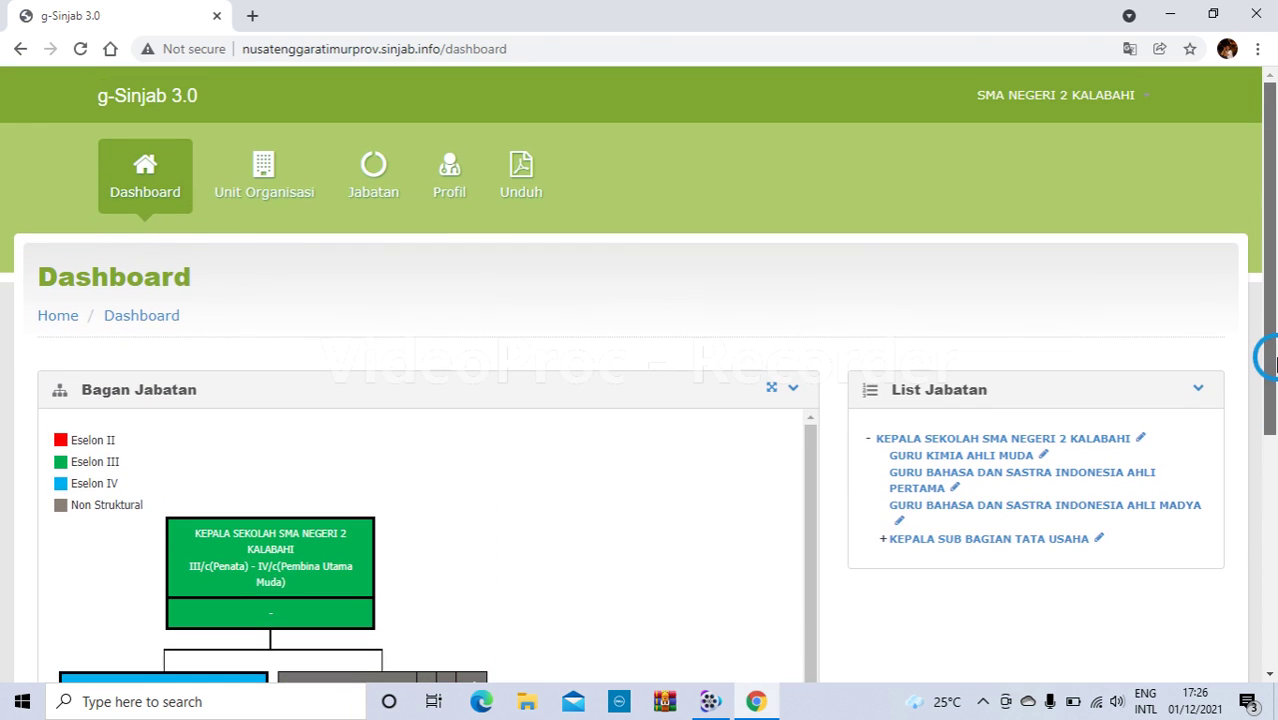
# Step: Begin another new position with parent KEPALA SUB BAGIAN TATA USAHA, unit SUB BAGIAN TATA USAHA and type Jabatan Pelaksana
pyautogui.click(372, 197)
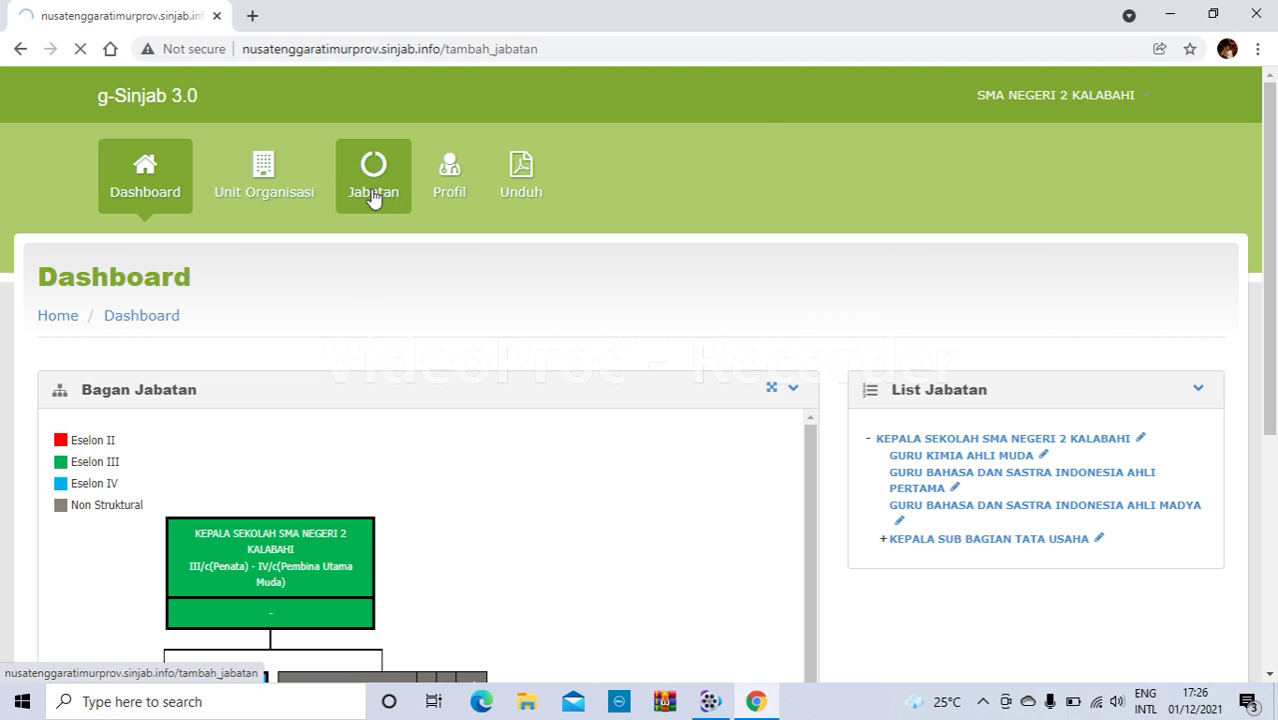
pyautogui.click(603, 446)
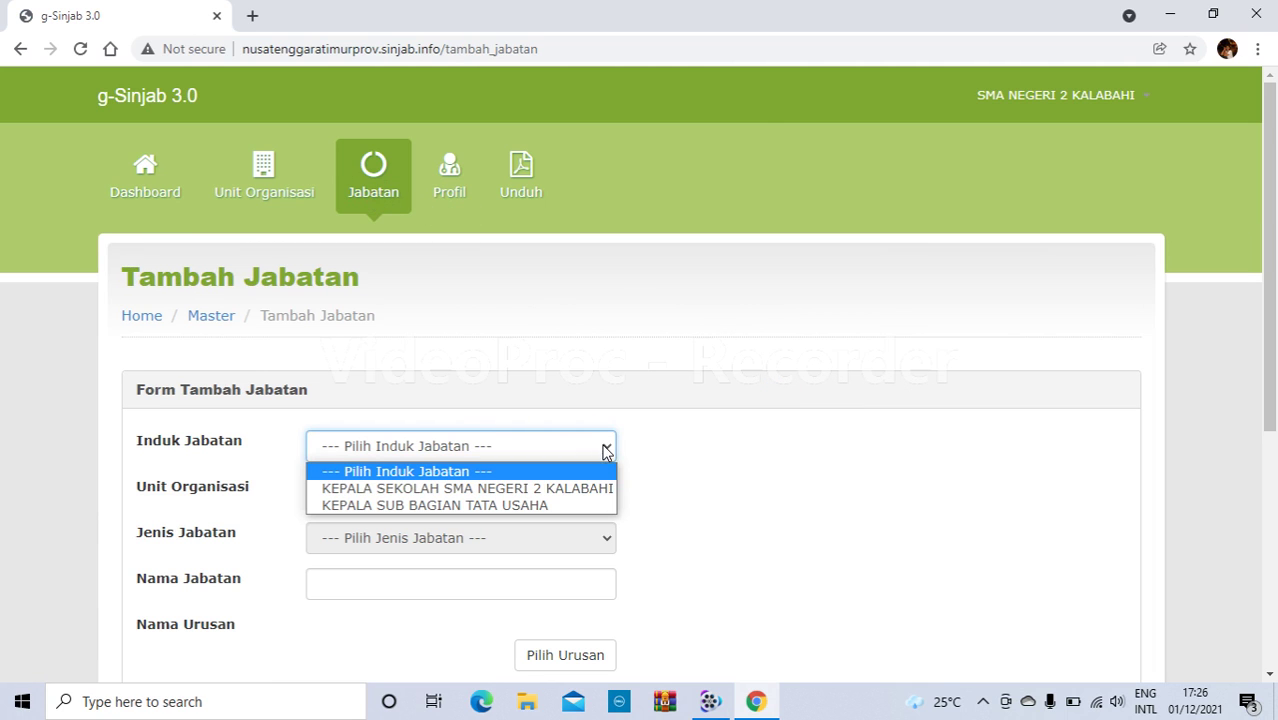
pyautogui.click(541, 507)
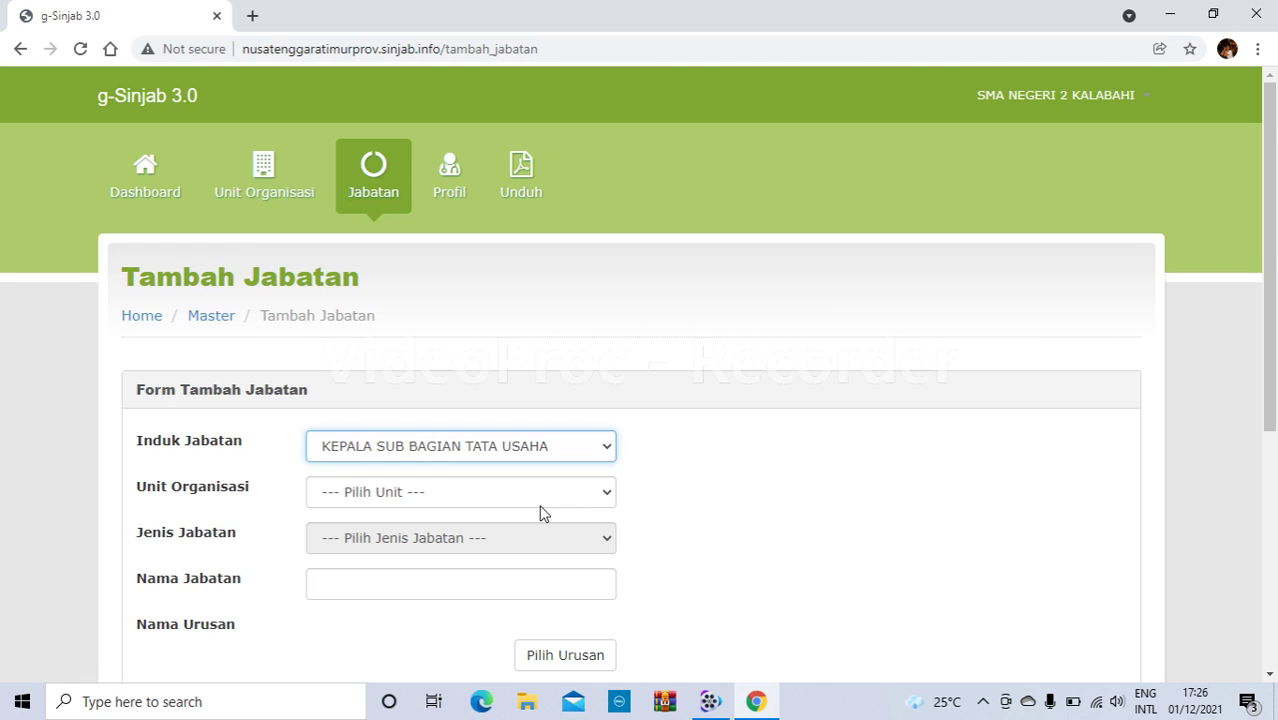
pyautogui.click(605, 493)
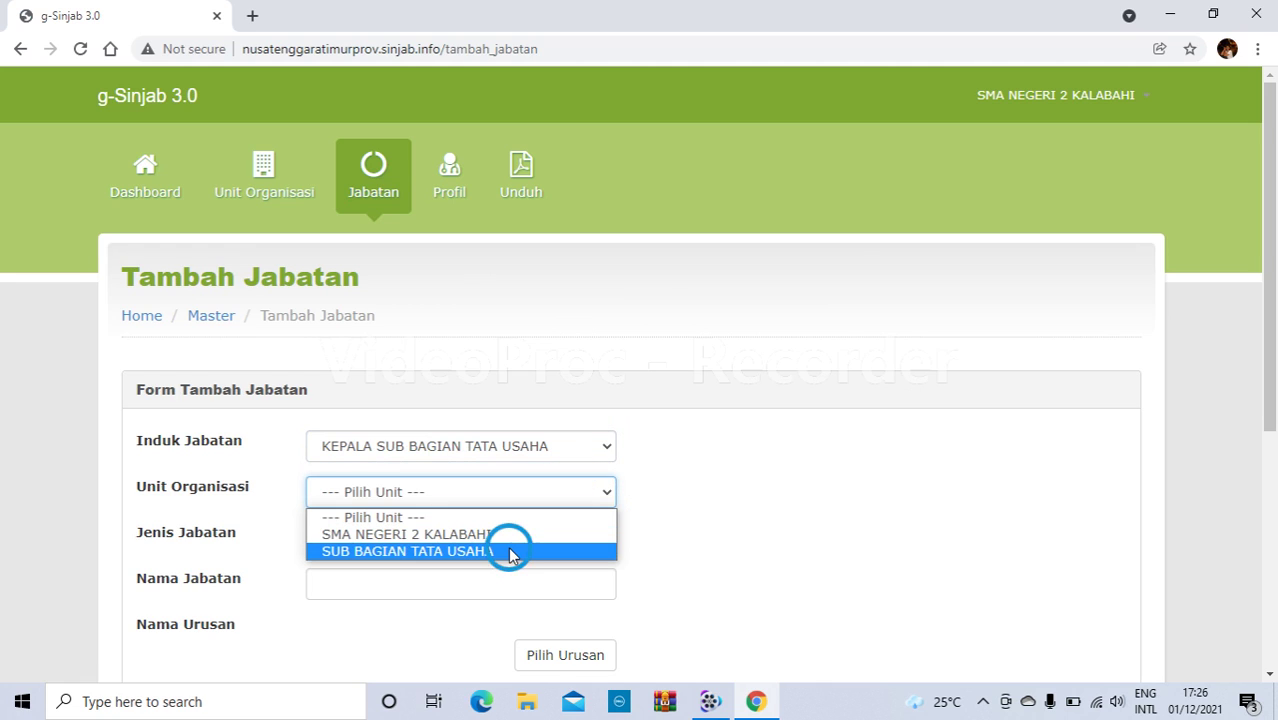
pyautogui.click(508, 551)
pyautogui.click(601, 541)
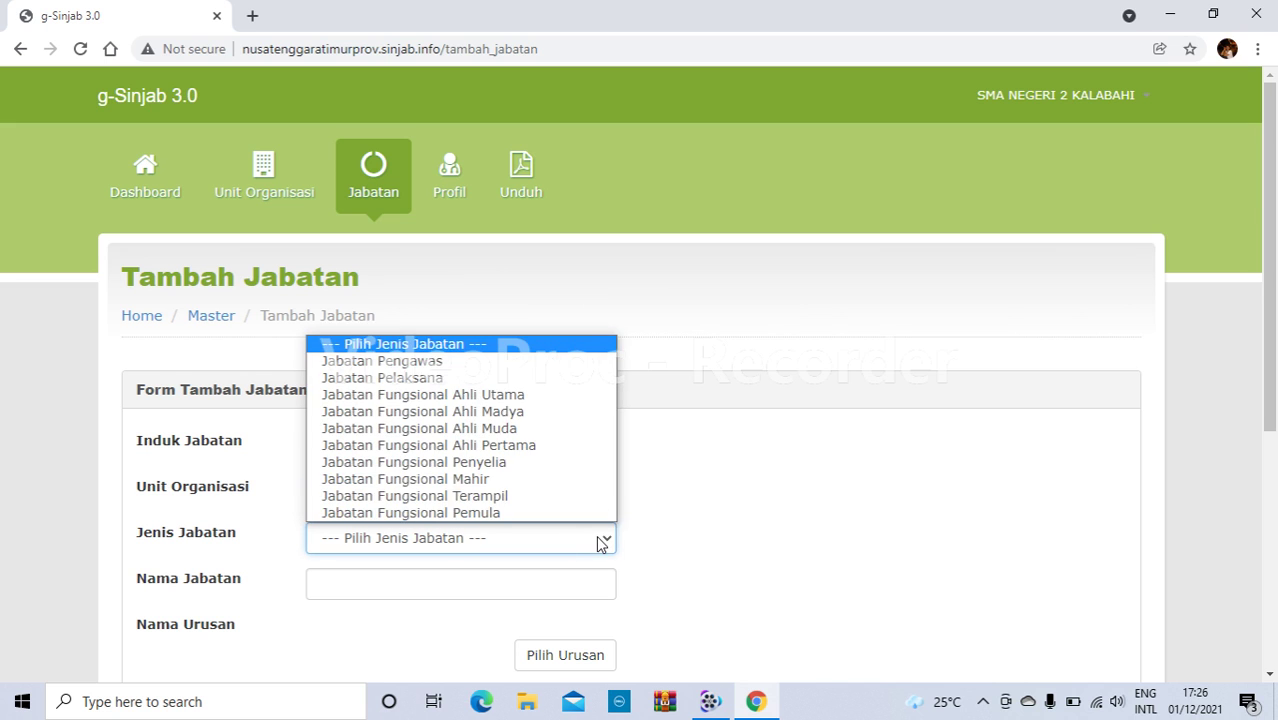
pyautogui.press('Escape')
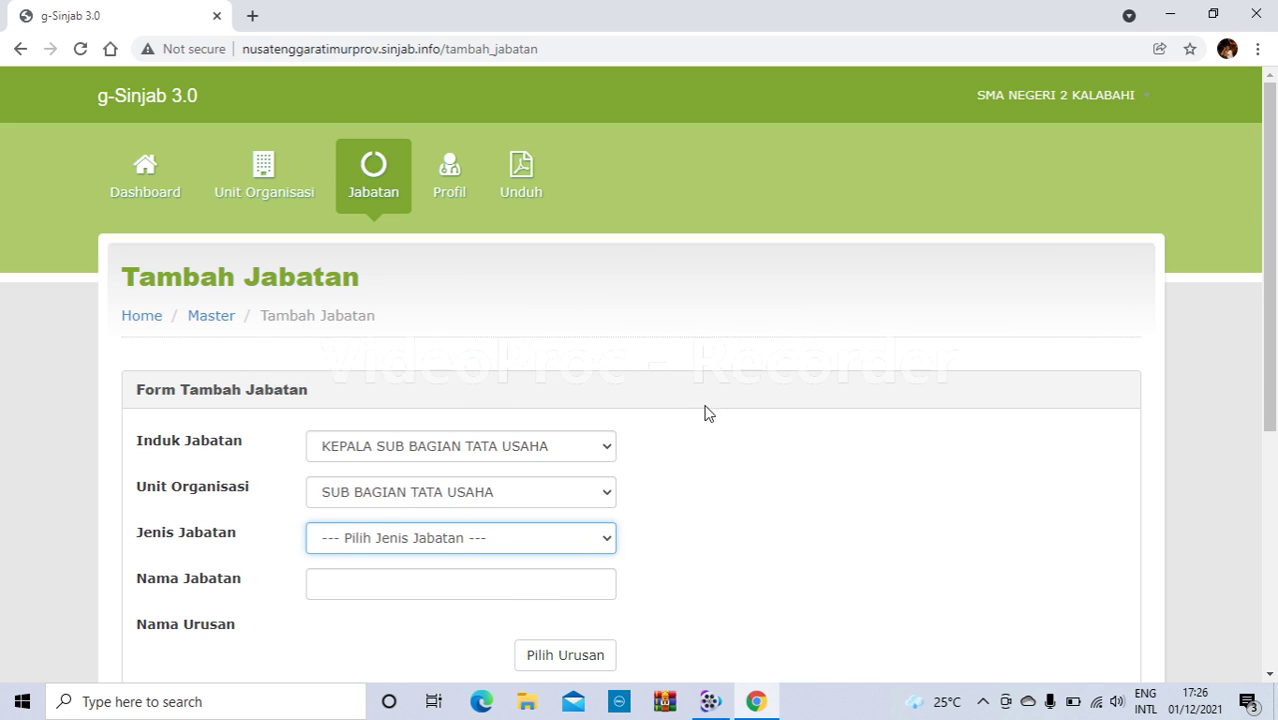
# Step: Open the position name selection form, list the PENDIDIKAN positions and place the cursor in the search field
pyautogui.moveTo(1272, 371); pyautogui.dragTo(1276, 517)
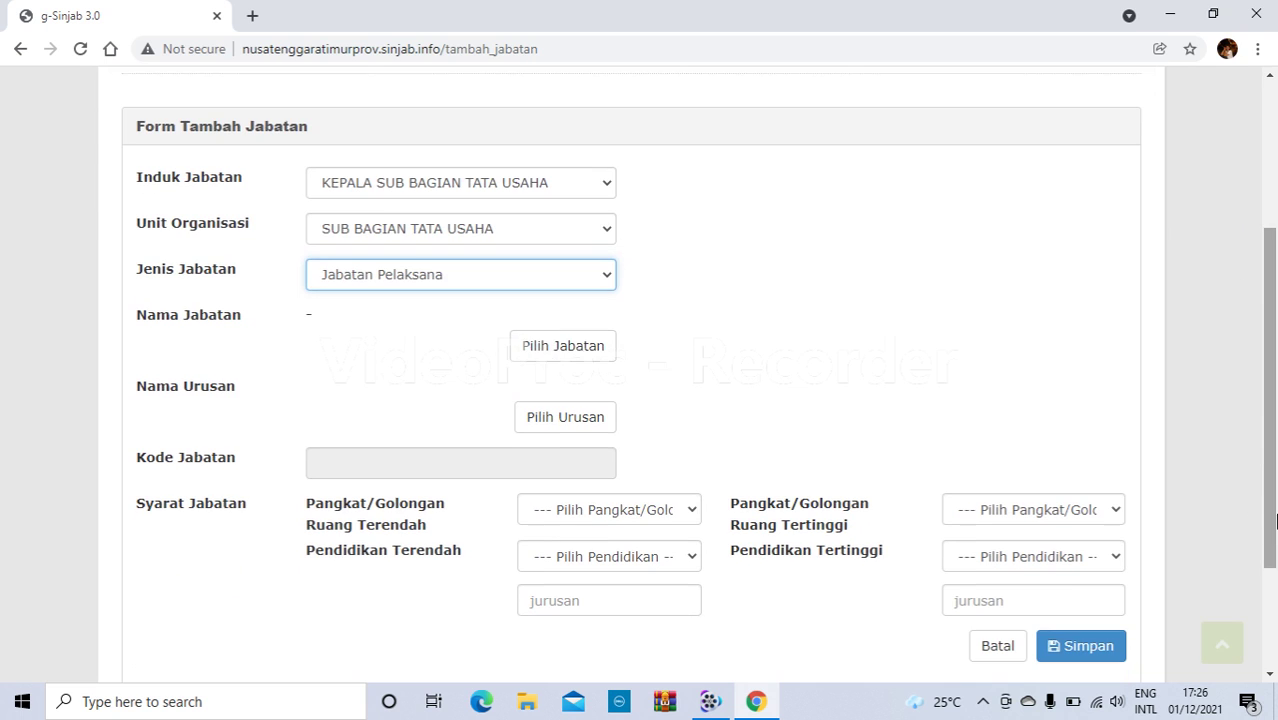
pyautogui.click(582, 357)
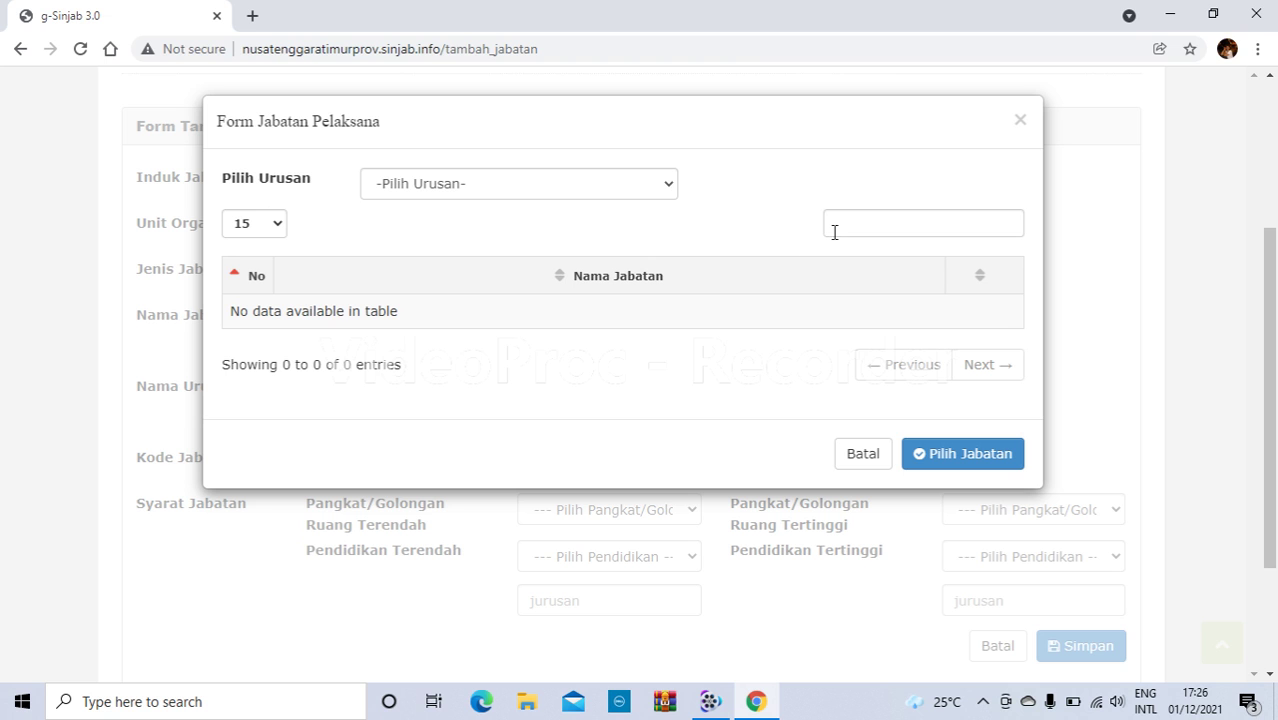
pyautogui.click(670, 189)
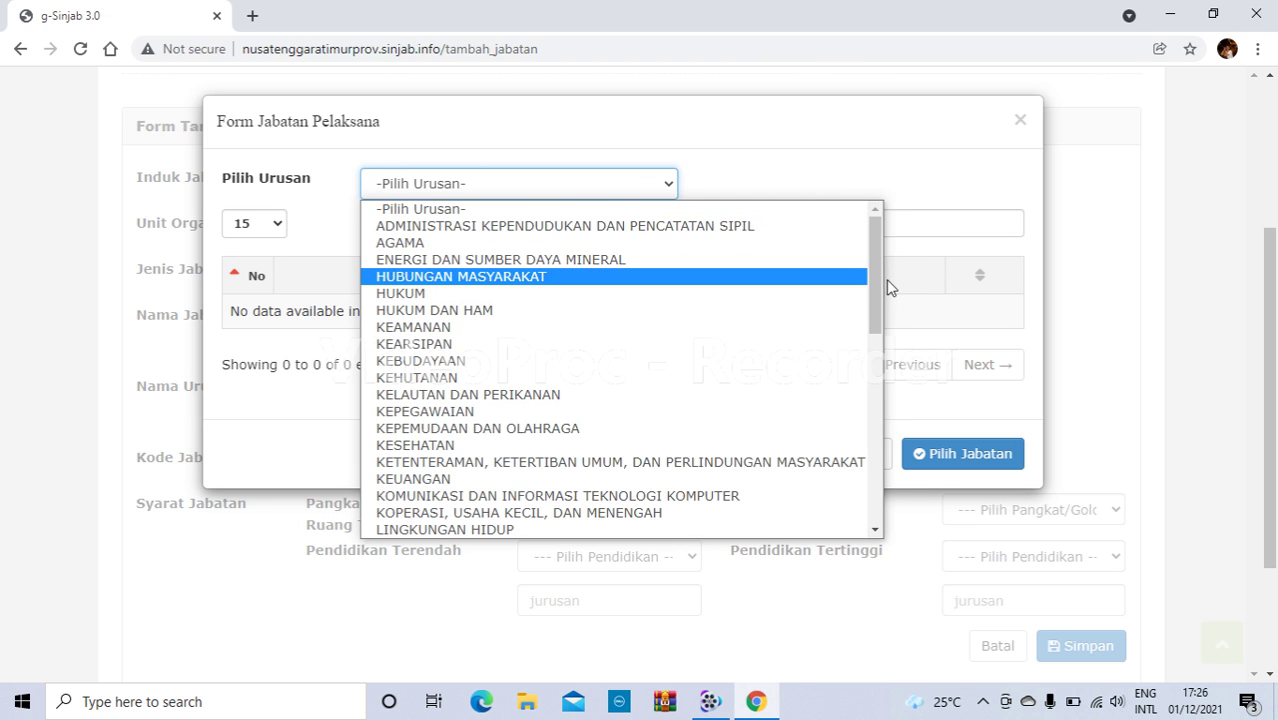
pyautogui.moveTo(877, 285); pyautogui.dragTo(880, 385)
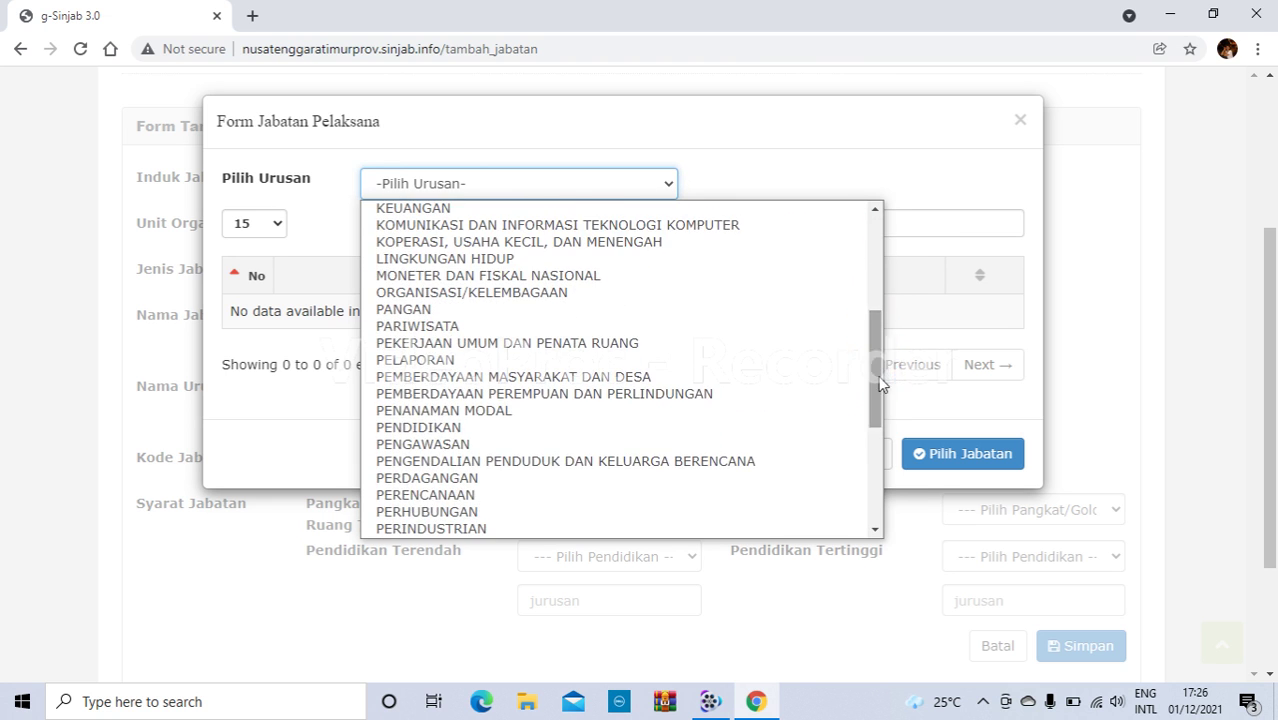
pyautogui.click(450, 428)
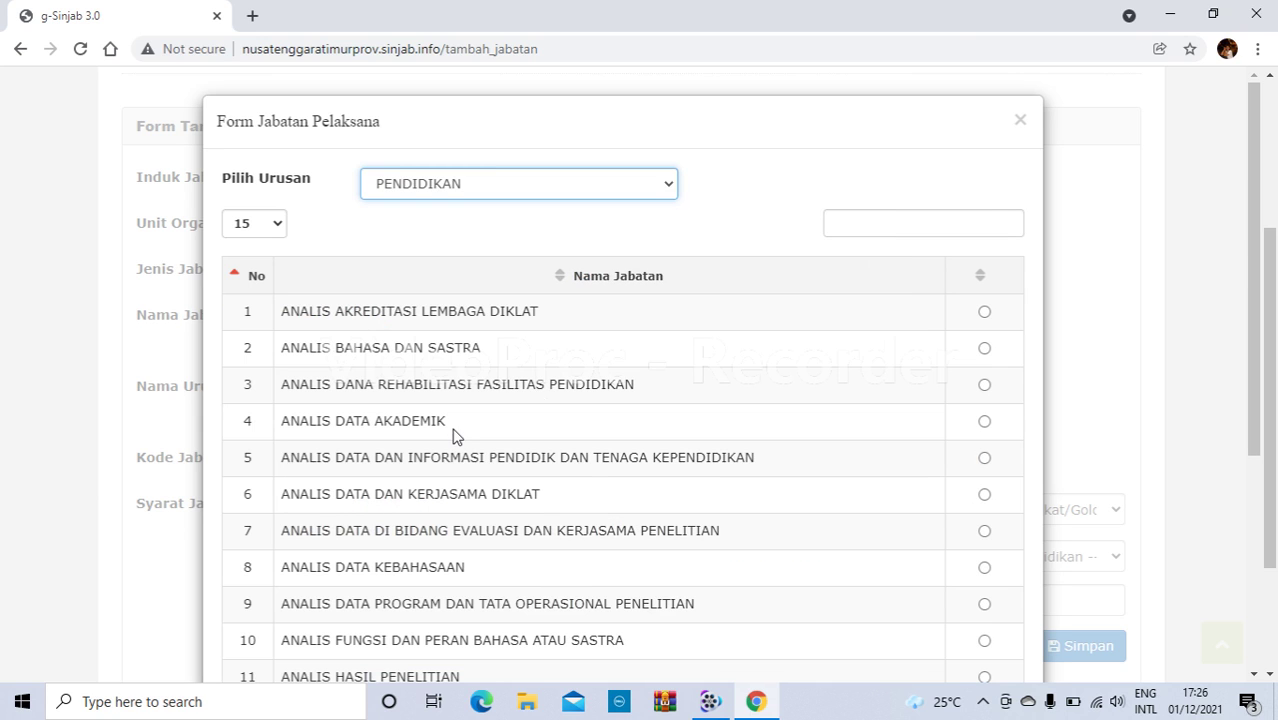
pyautogui.click(930, 222)
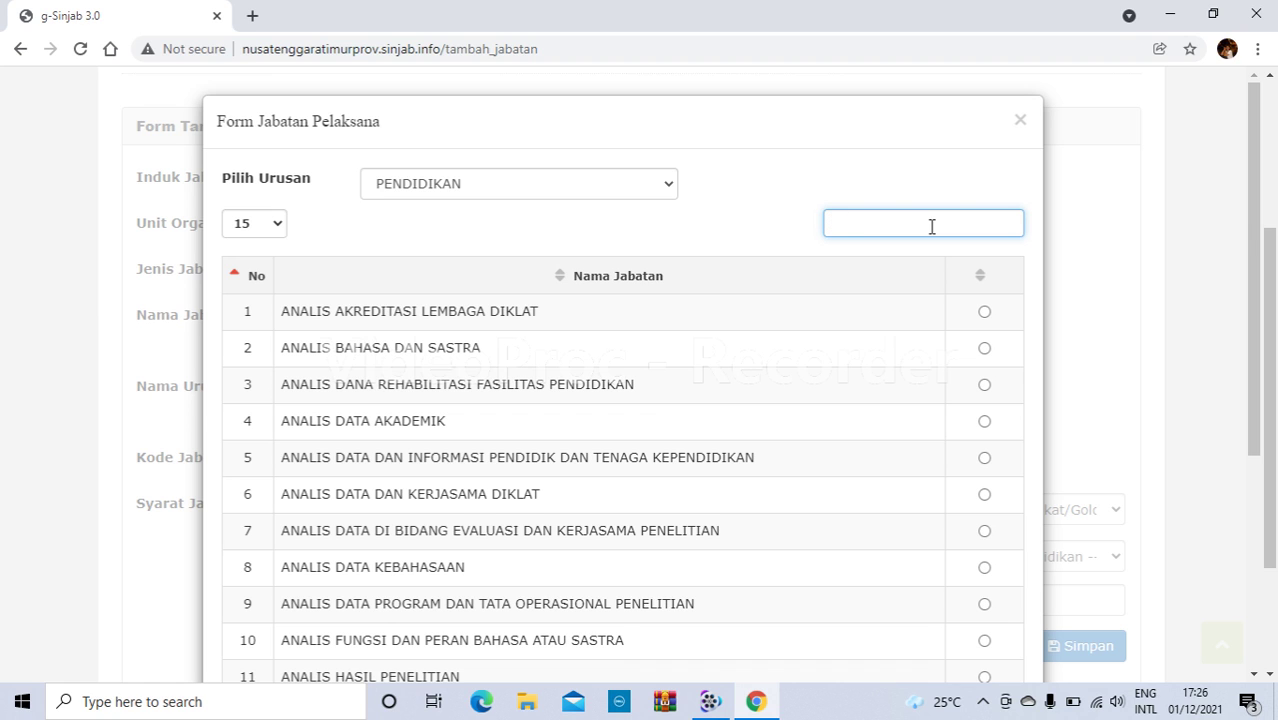
# Step: Search the PENDIDIKAN positions for "guru" and for "pers", clearing each search term
pyautogui.write('guru')
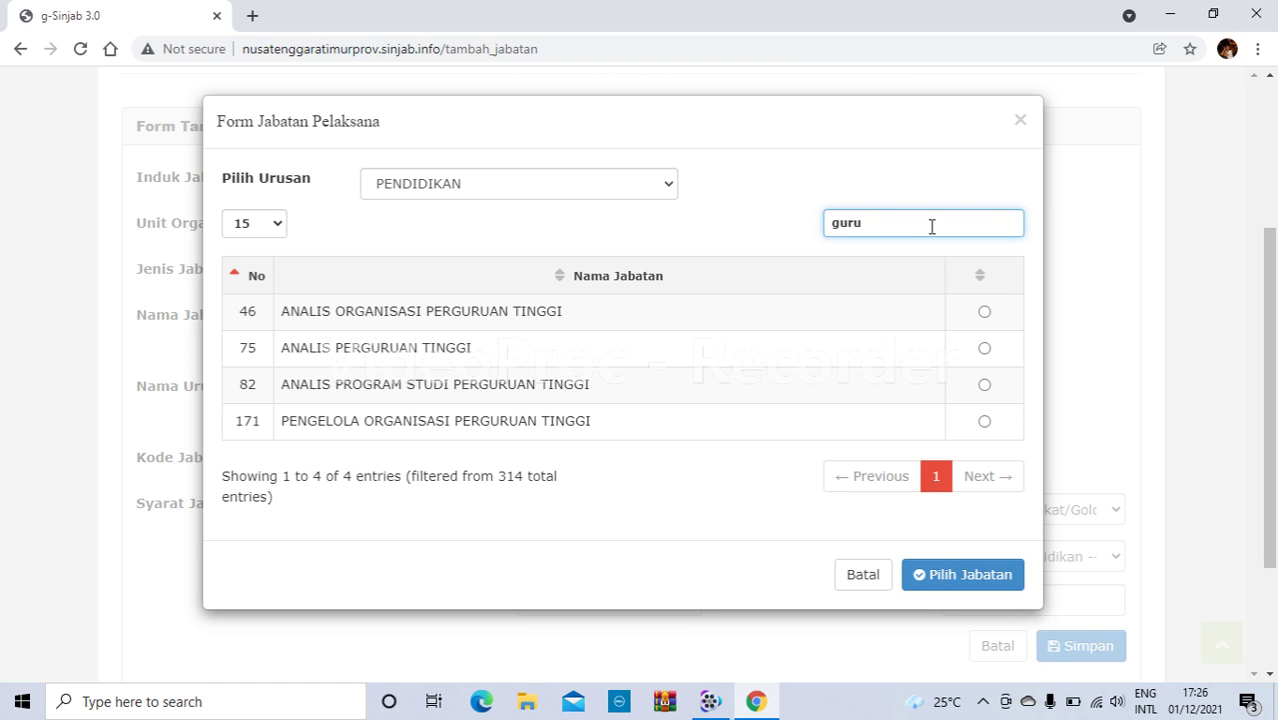
pyautogui.press('BackSpace')
pyautogui.press('BackSpace')
pyautogui.press('BackSpace')
pyautogui.press('BackSpace')
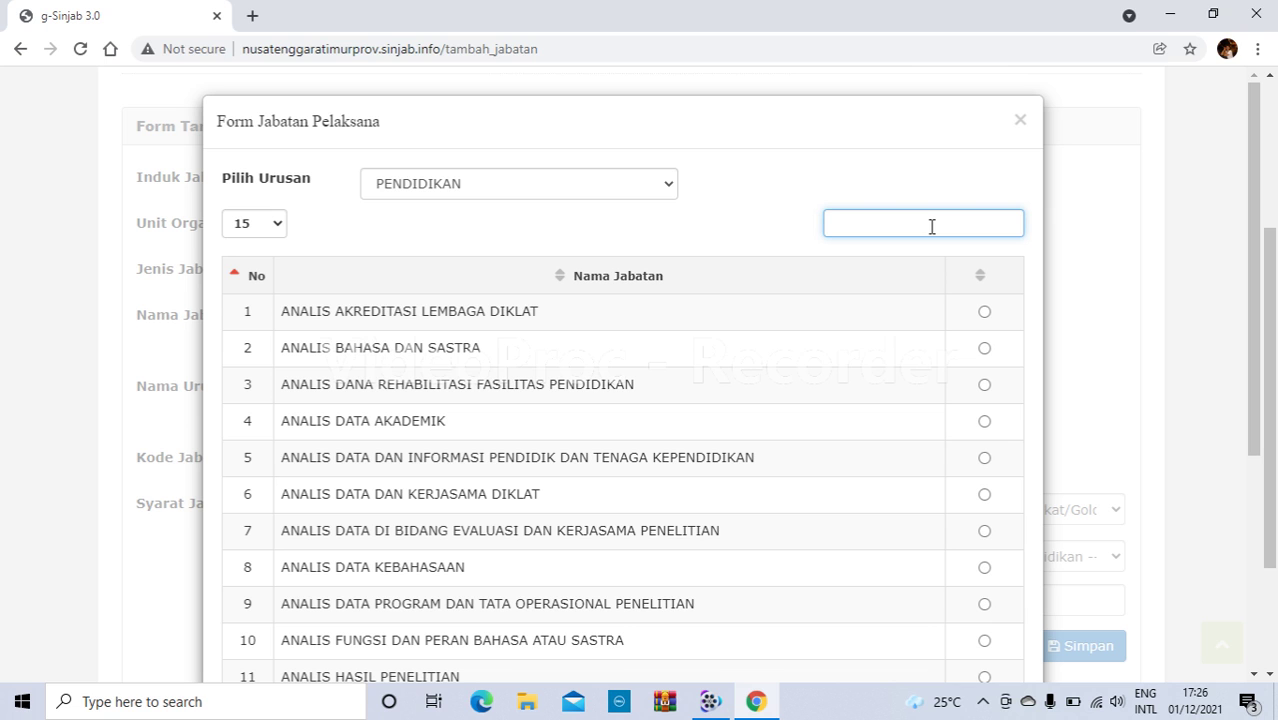
pyautogui.write('persu')
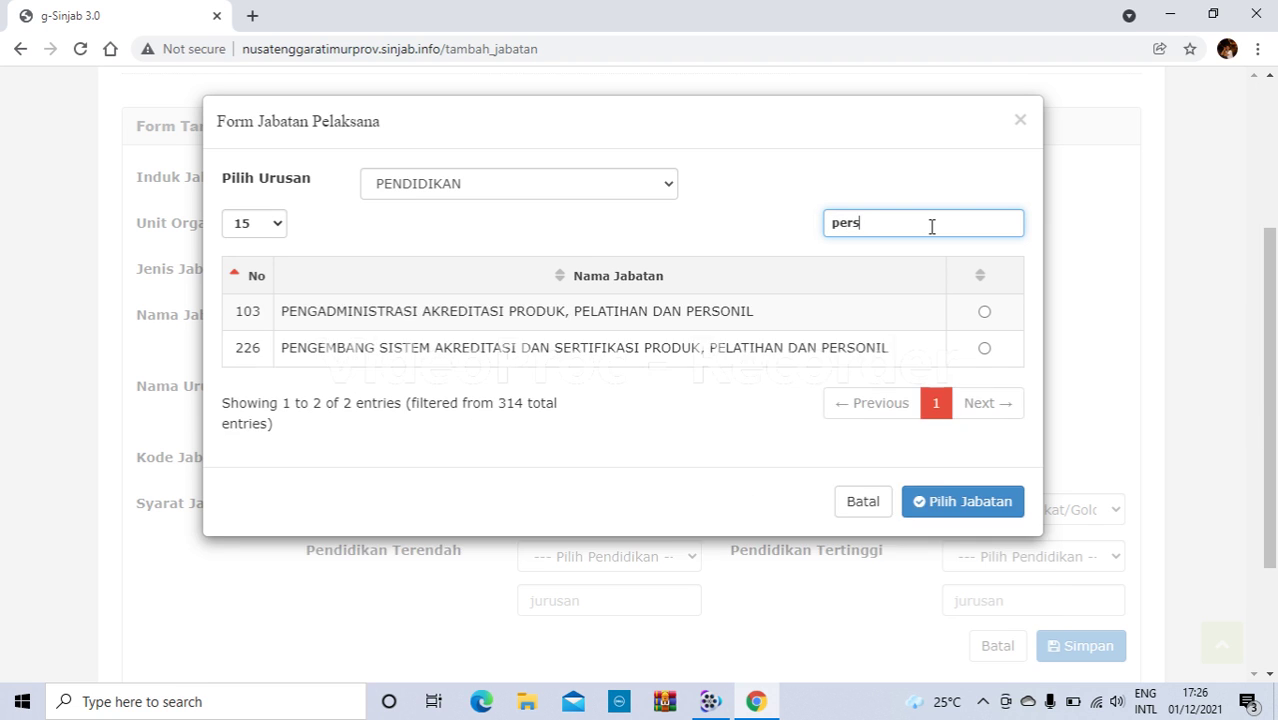
pyautogui.press('BackSpace')
pyautogui.press('BackSpace')
pyautogui.press('BackSpace')
pyautogui.press('BackSpace')
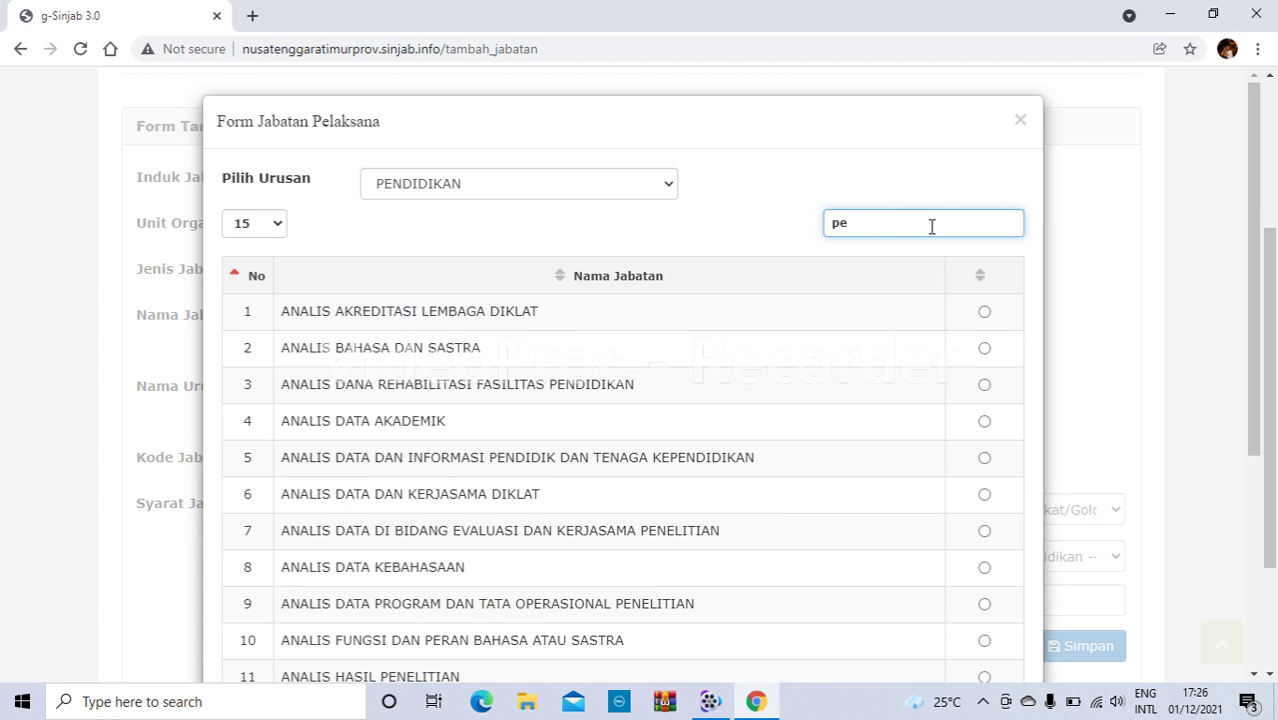
pyautogui.press('BackSpace')
# Step: Search the PENDIDIKAN positions for "pengadministrasi" and choose PENGADMINISTRASI PENDIDIK DAN TENAGA KEPENDIDIKAN as the position name
pyautogui.write('pengadmi')
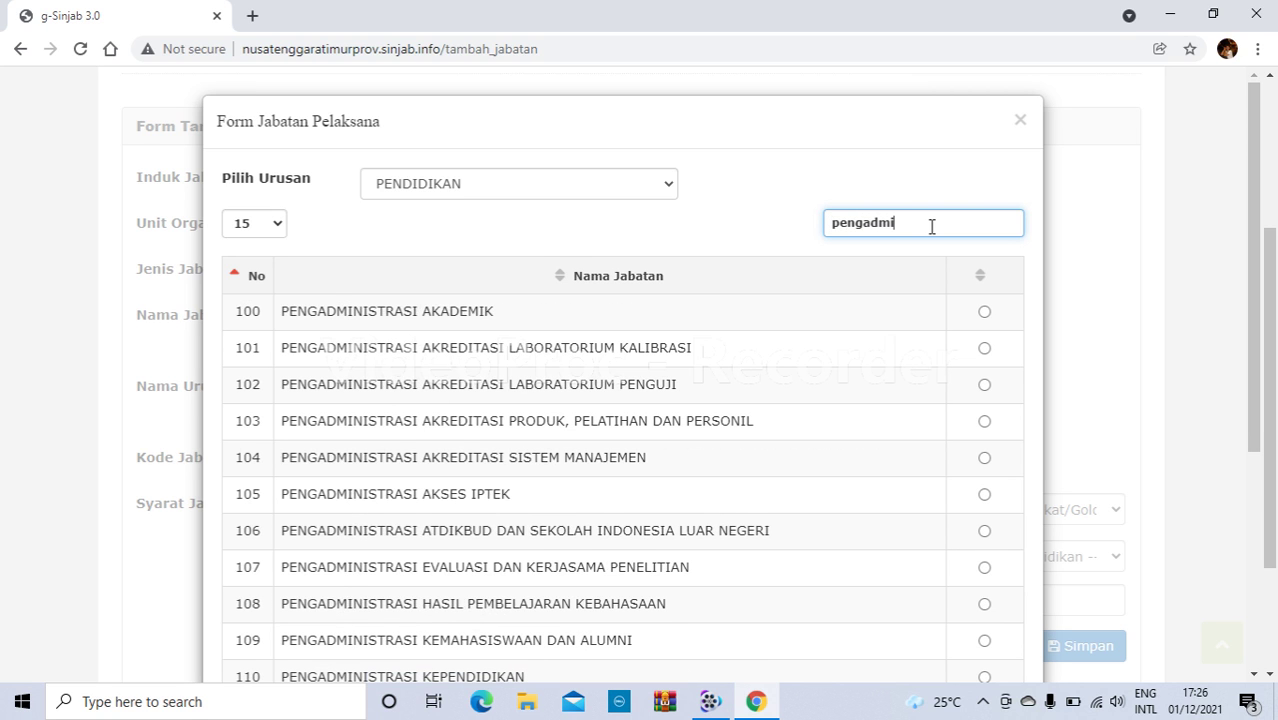
pyautogui.write('nistrasi')
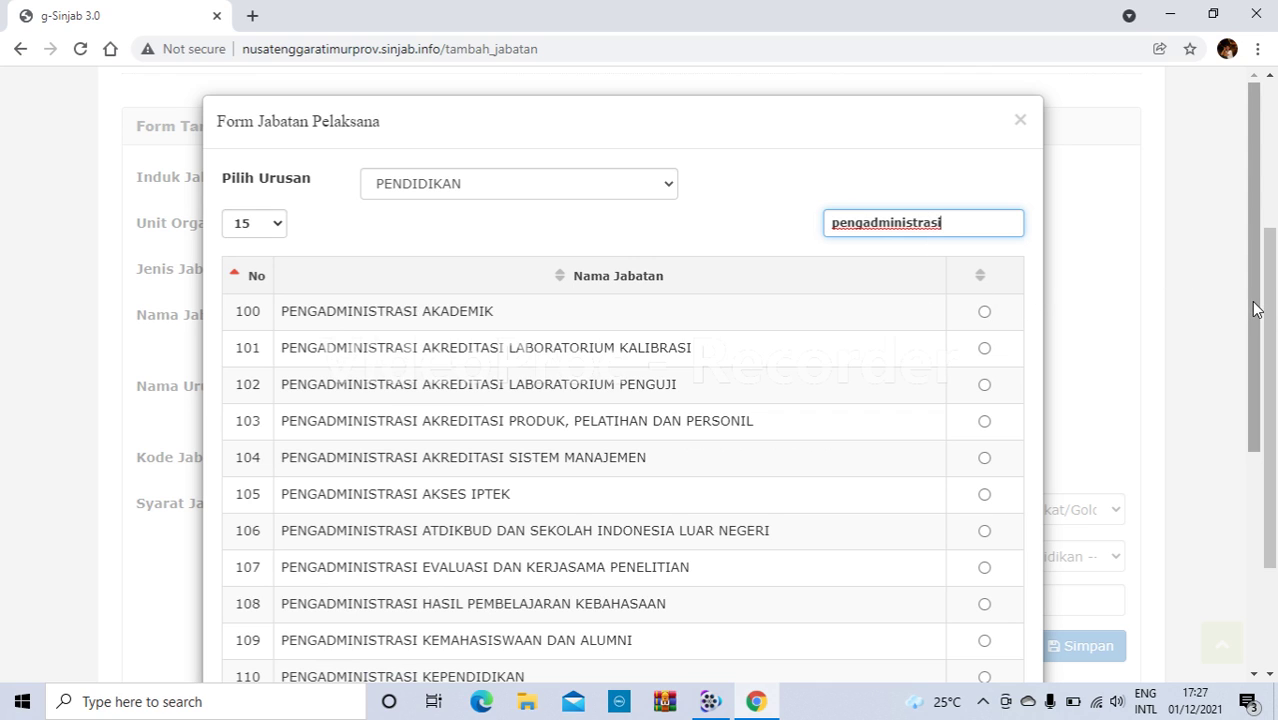
pyautogui.moveTo(1256, 309); pyautogui.dragTo(1266, 474)
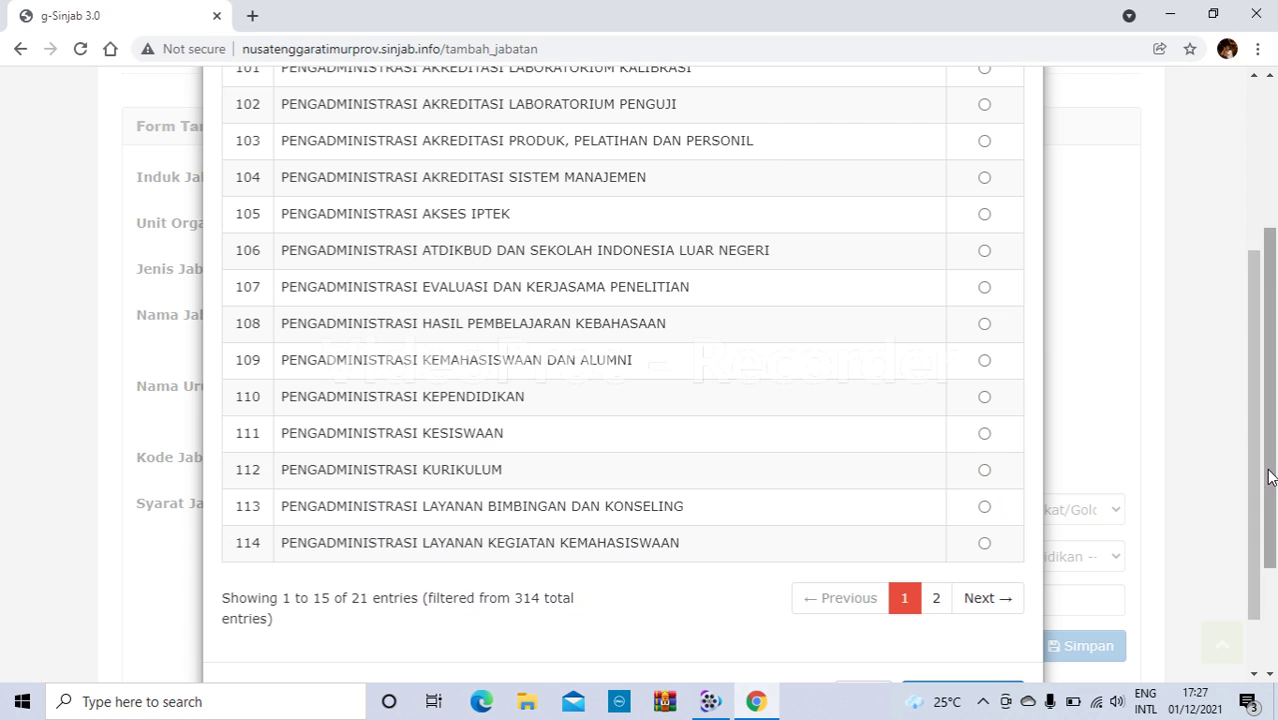
pyautogui.click(938, 600)
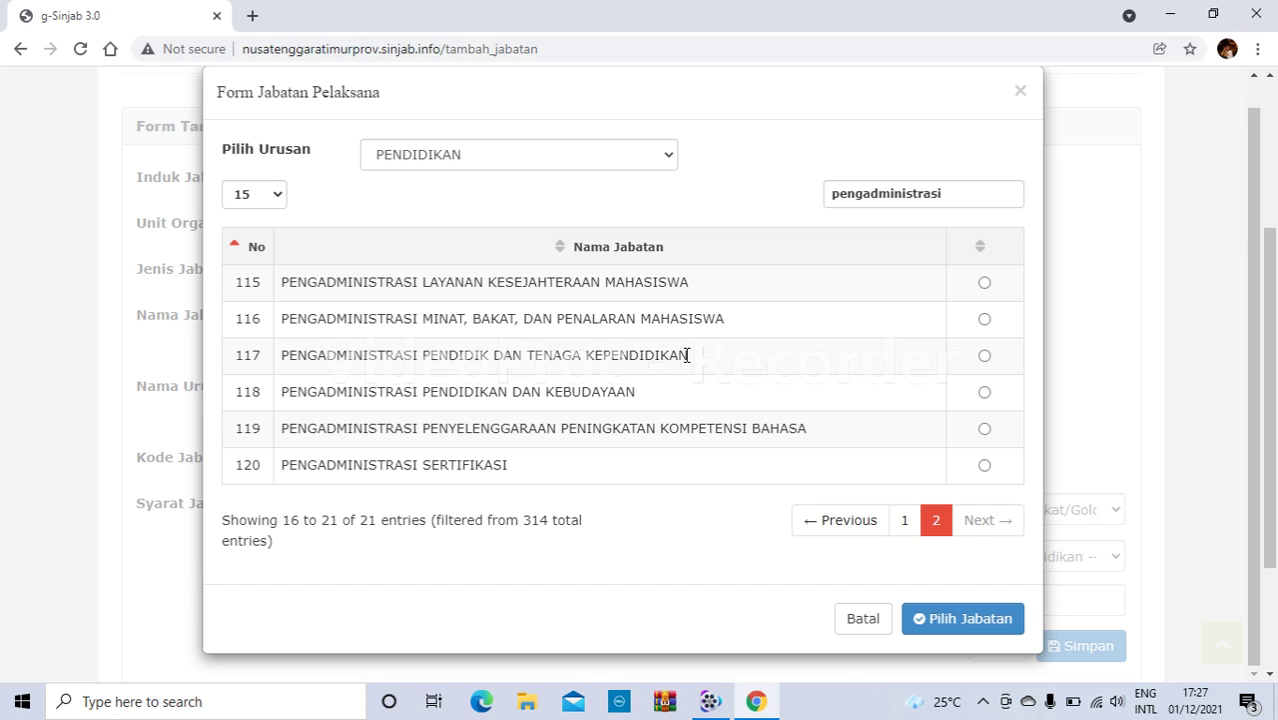
pyautogui.click(984, 356)
pyautogui.click(942, 626)
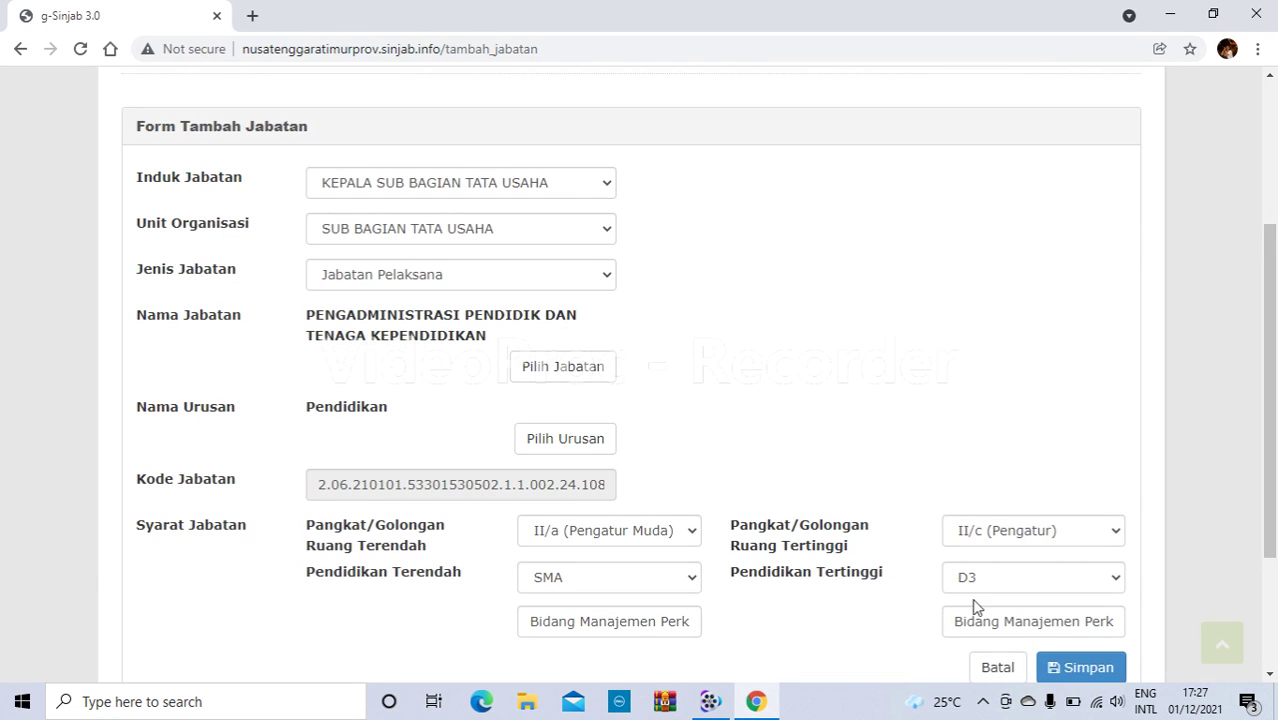
# Step: Review the completed Form Tambah Jabatan and save the new executive position
pyautogui.moveTo(1267, 442); pyautogui.dragTo(1272, 360)
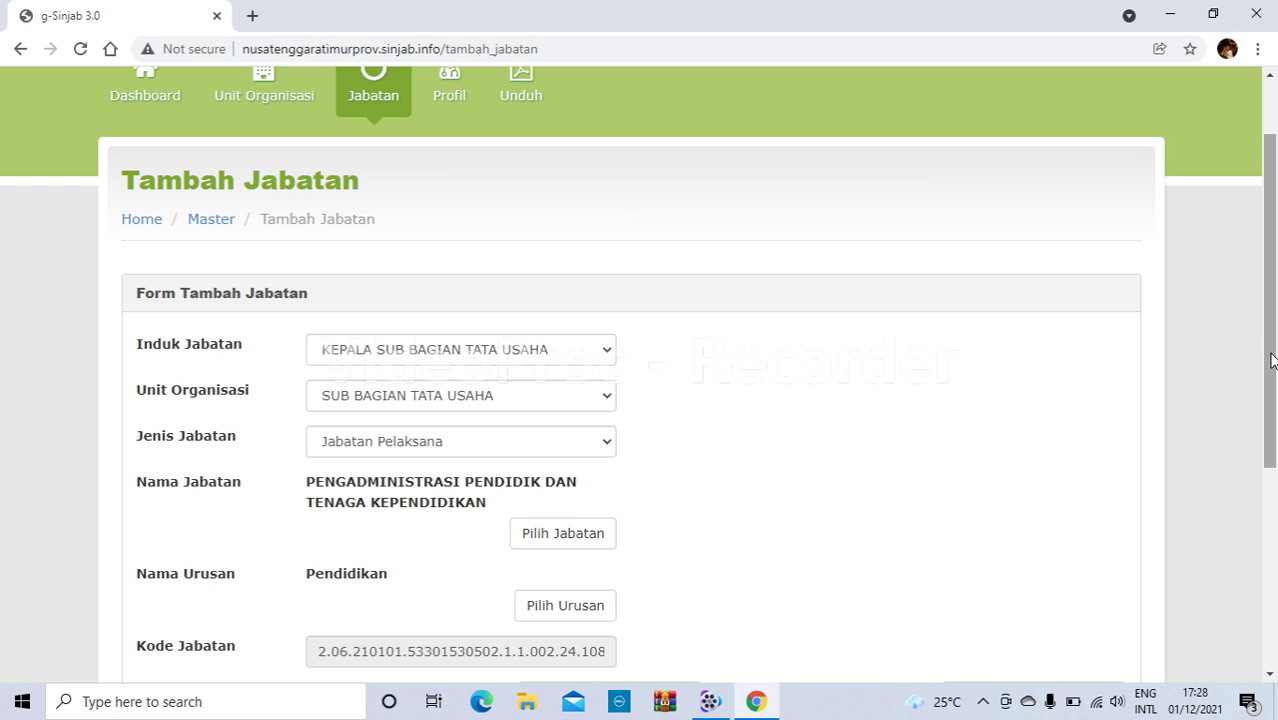
pyautogui.moveTo(1272, 360); pyautogui.dragTo(1264, 520)
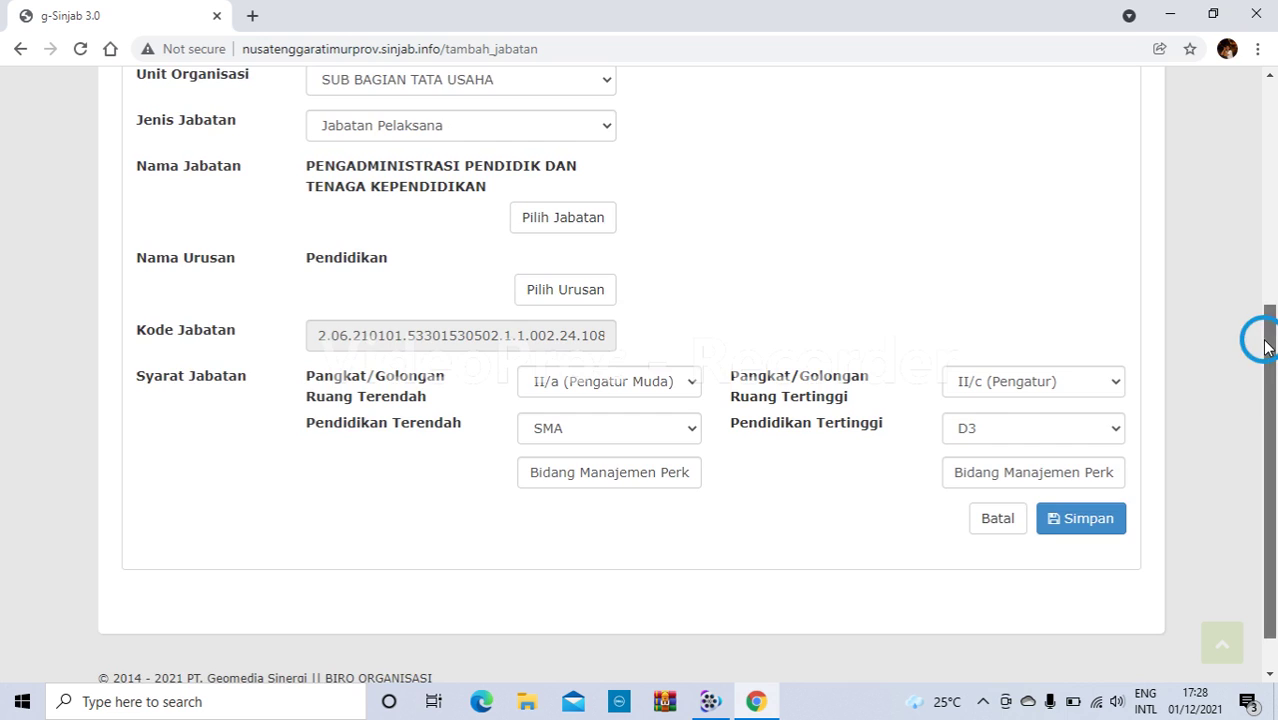
pyautogui.moveTo(1262, 336); pyautogui.dragTo(1270, 392)
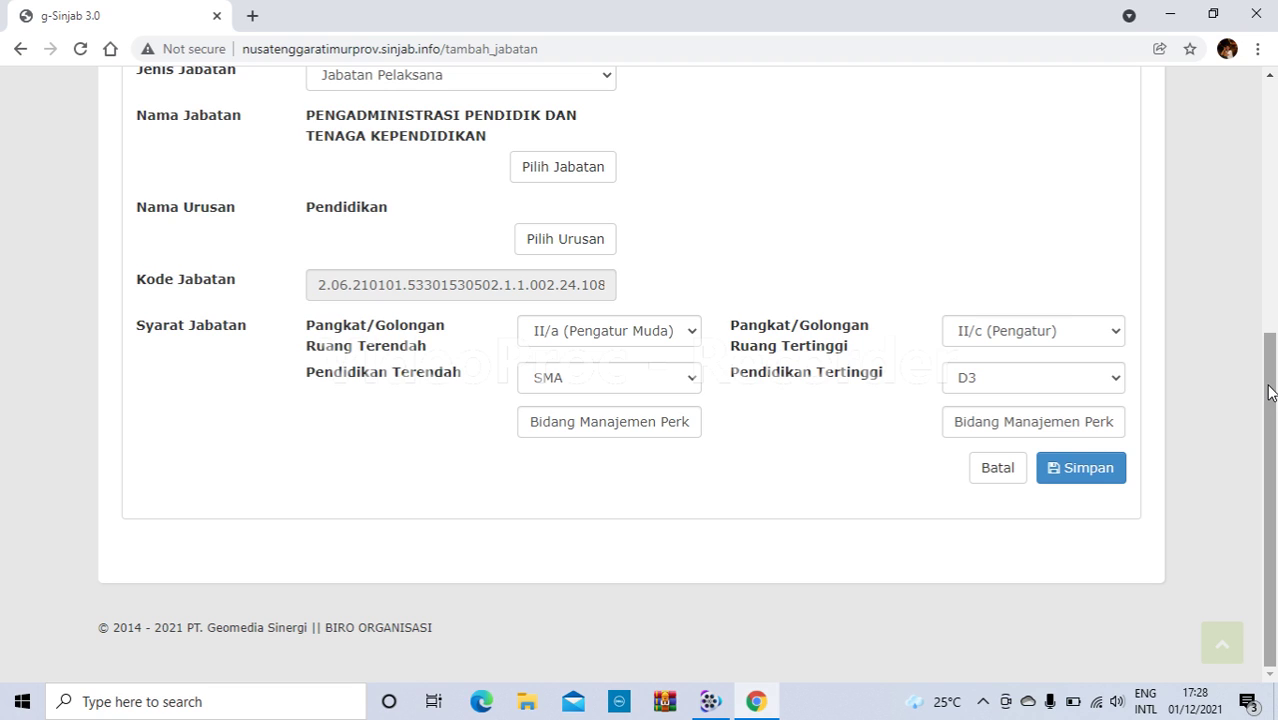
pyautogui.click(1084, 480)
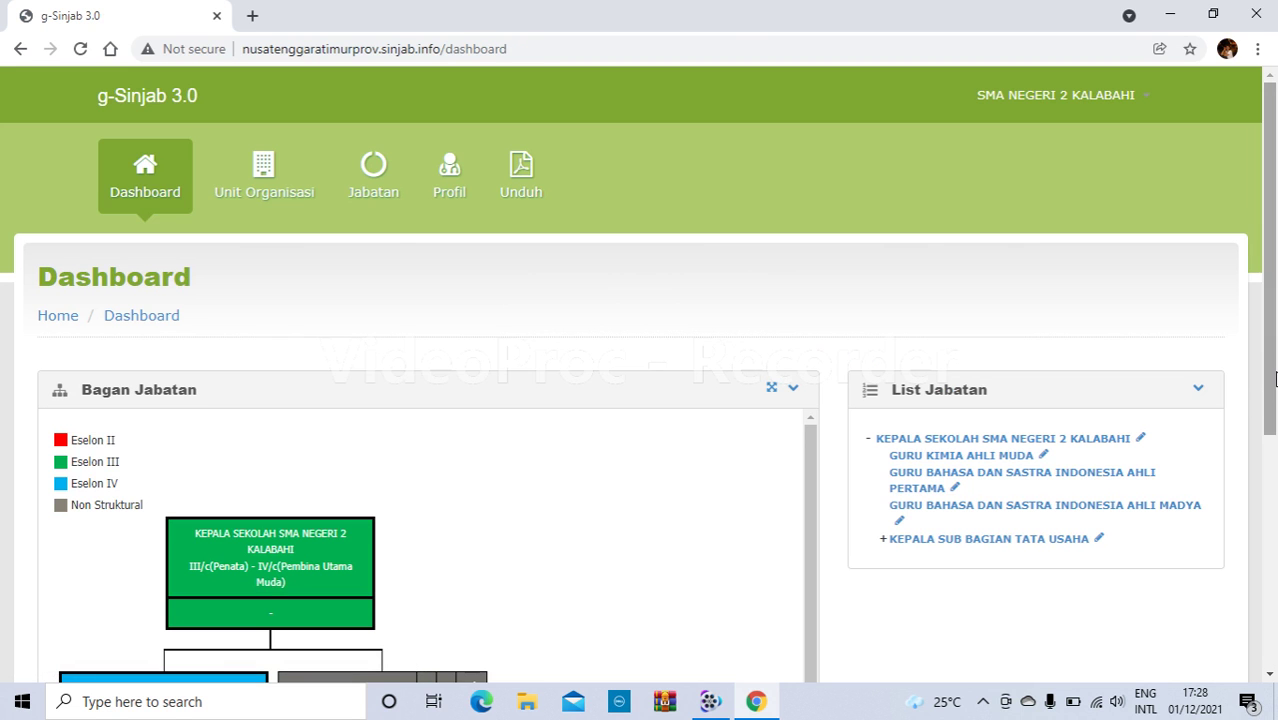
# Step: Examine the Jabatan Pelaksana entries under KEPALA SUB BAGIAN TATA USAHA in the Bagan Jabatan chart, and return to the start of the dashboard
pyautogui.moveTo(1270, 385); pyautogui.dragTo(1265, 585)
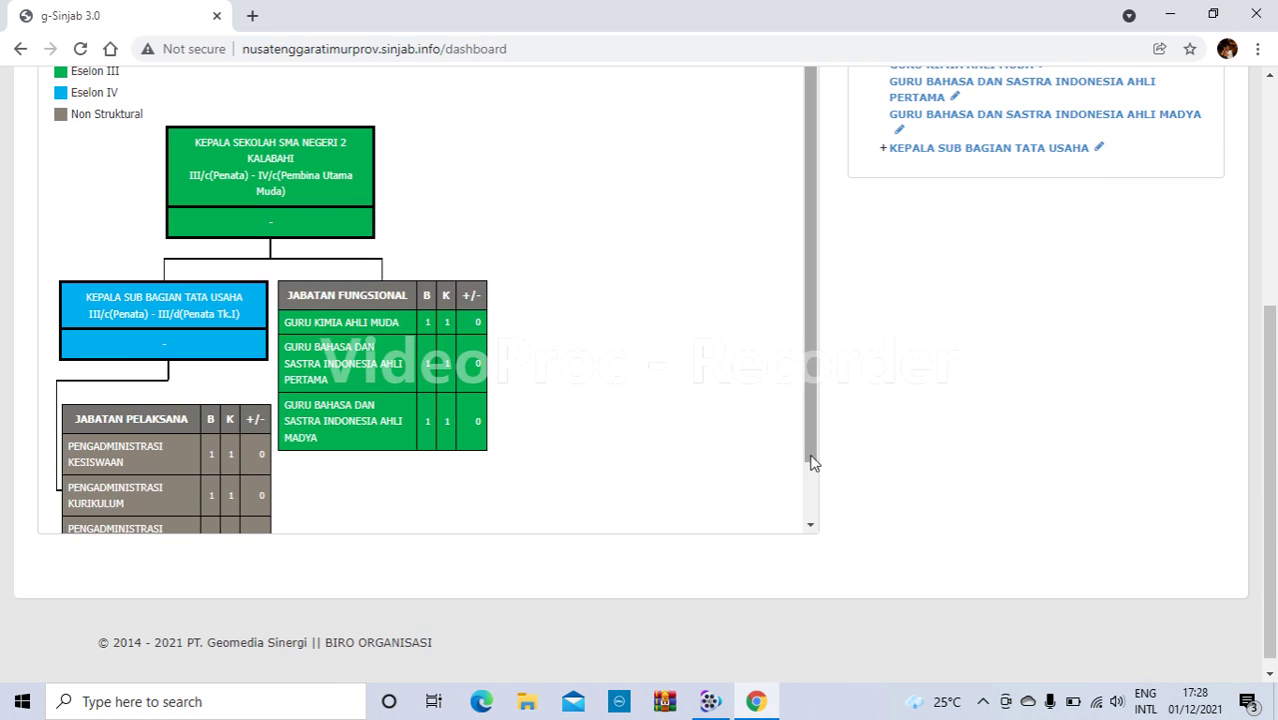
pyautogui.moveTo(810, 460); pyautogui.dragTo(813, 525)
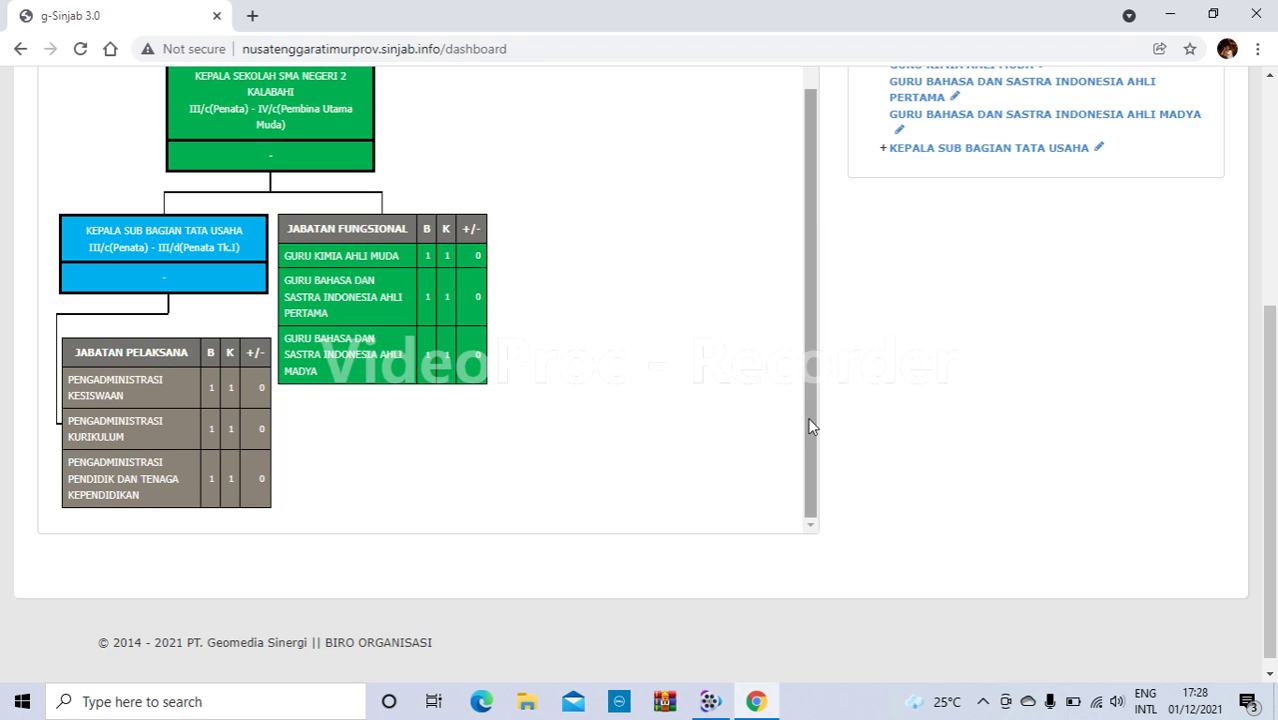
pyautogui.moveTo(807, 386); pyautogui.dragTo(796, 217)
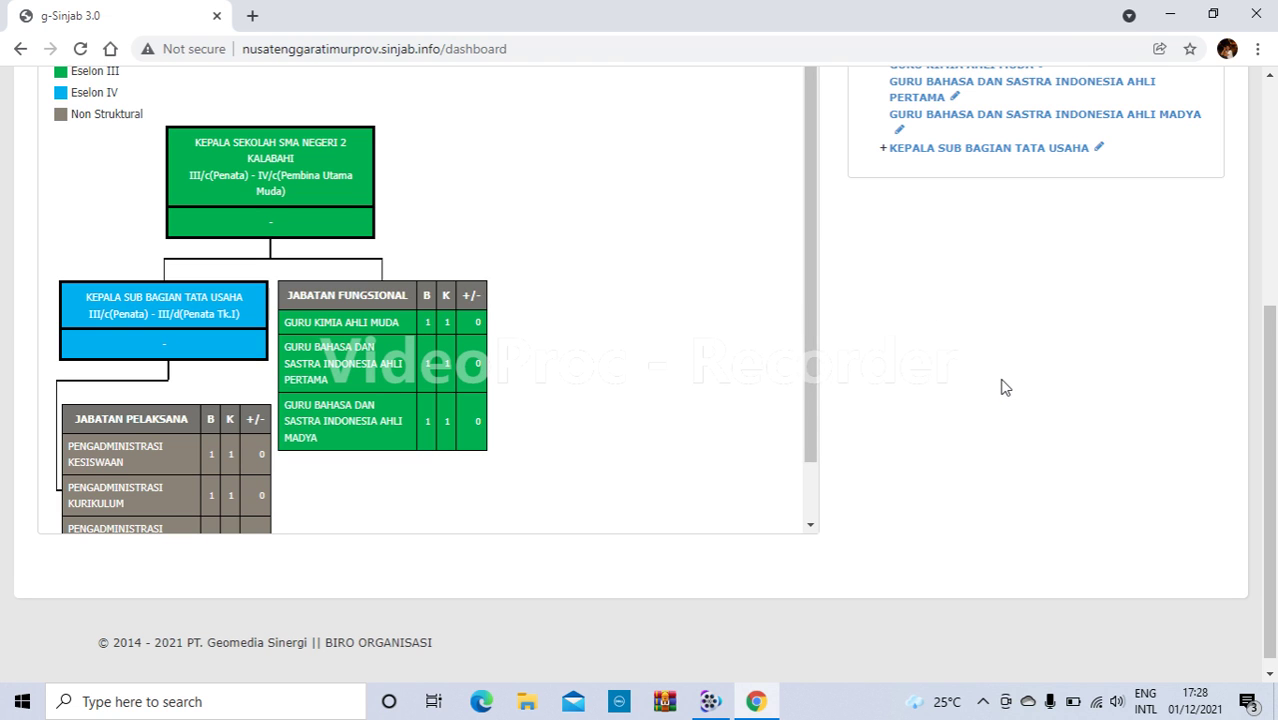
pyautogui.moveTo(1270, 391); pyautogui.dragTo(1275, 238)
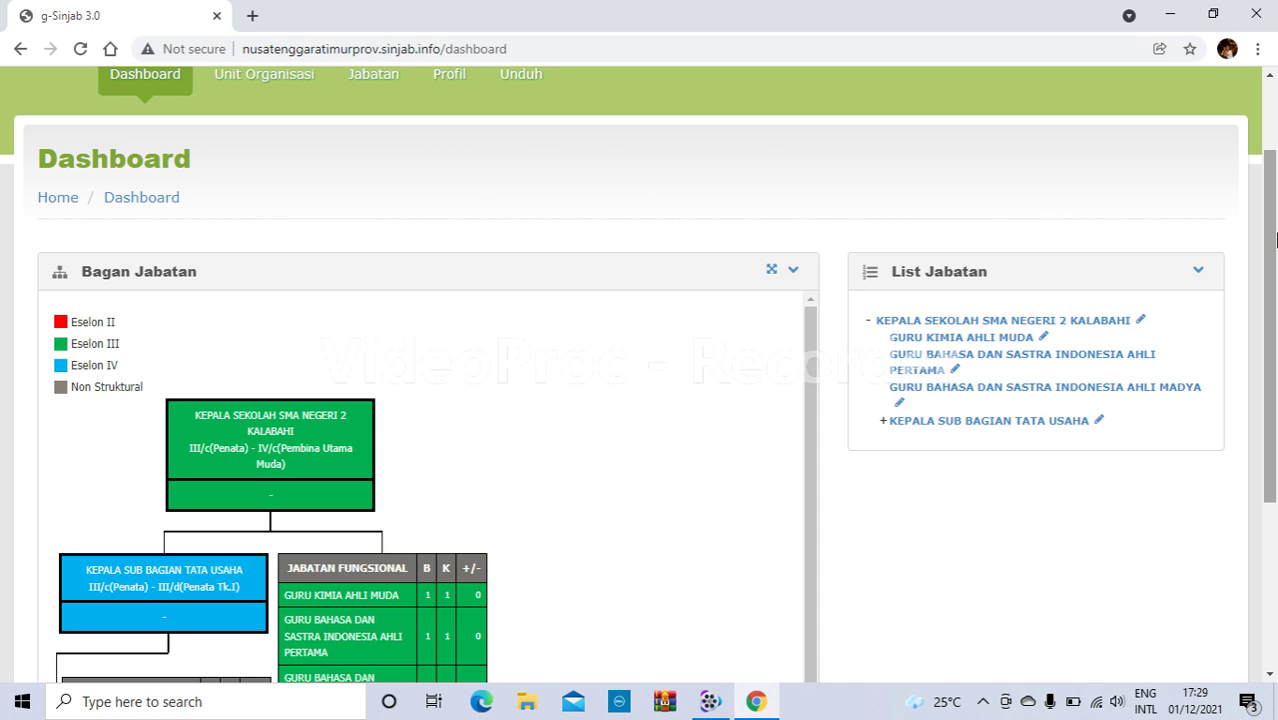
pyautogui.moveTo(1272, 243); pyautogui.dragTo(1274, 148)
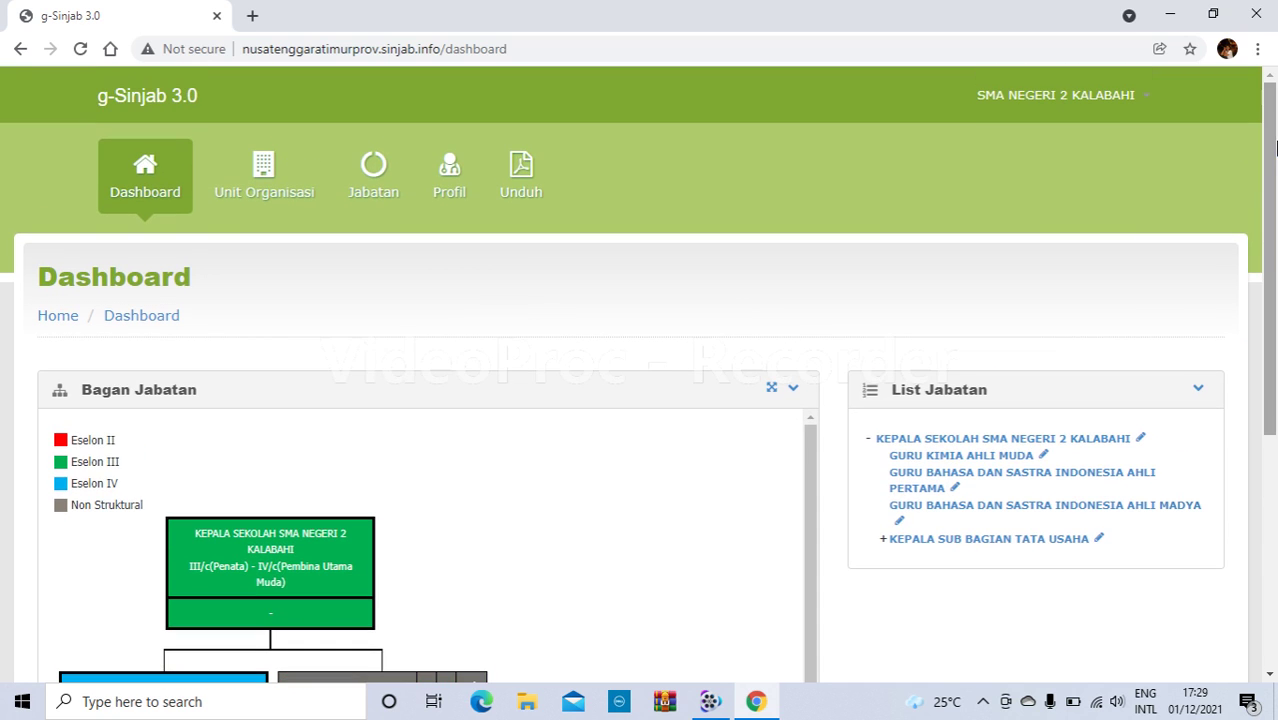